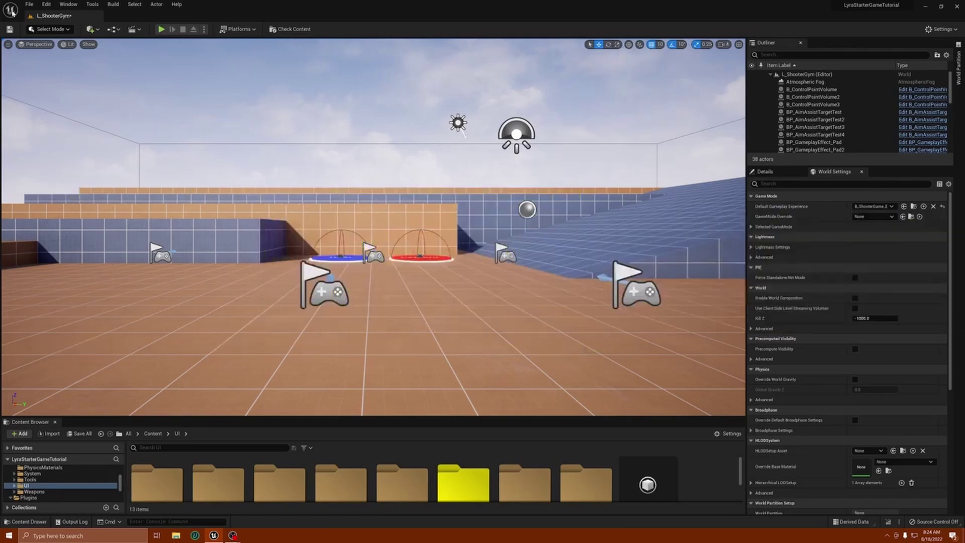
Step: Open the editor's File menu to start browsing the menus, ending on the Edit menu
click(27, 5)
Step: Open Project Settings at Maps & Modes and enlarge the window to show Default Maps
mouse_move(47, 8)
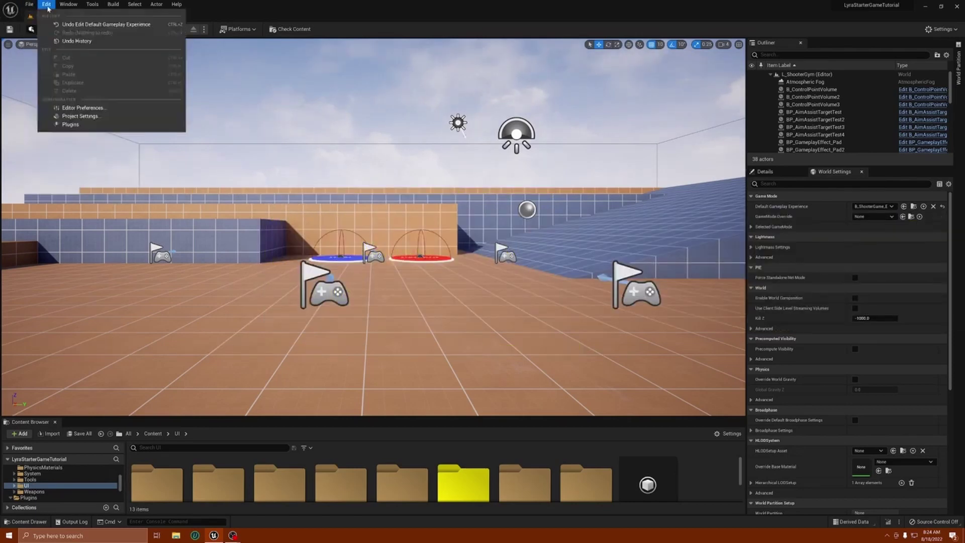
click(75, 119)
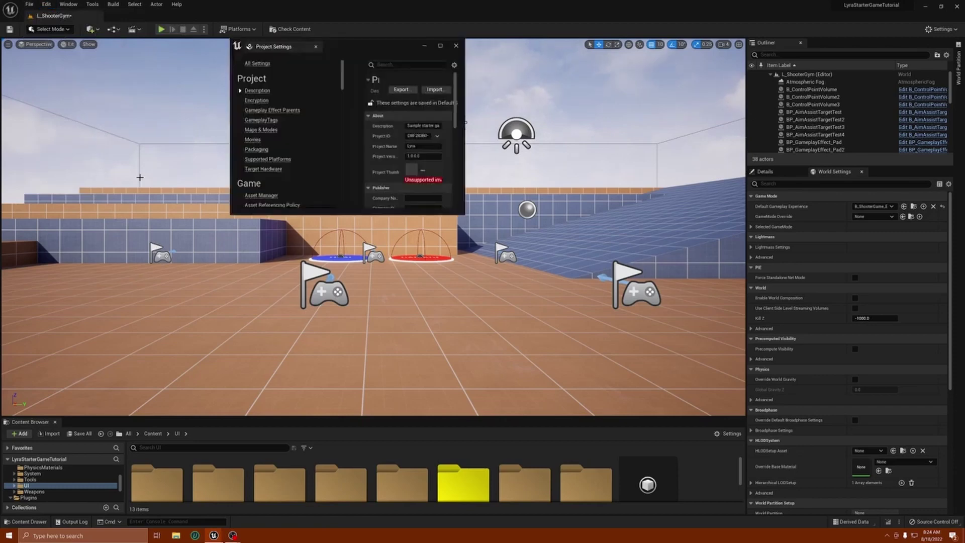
click(262, 130)
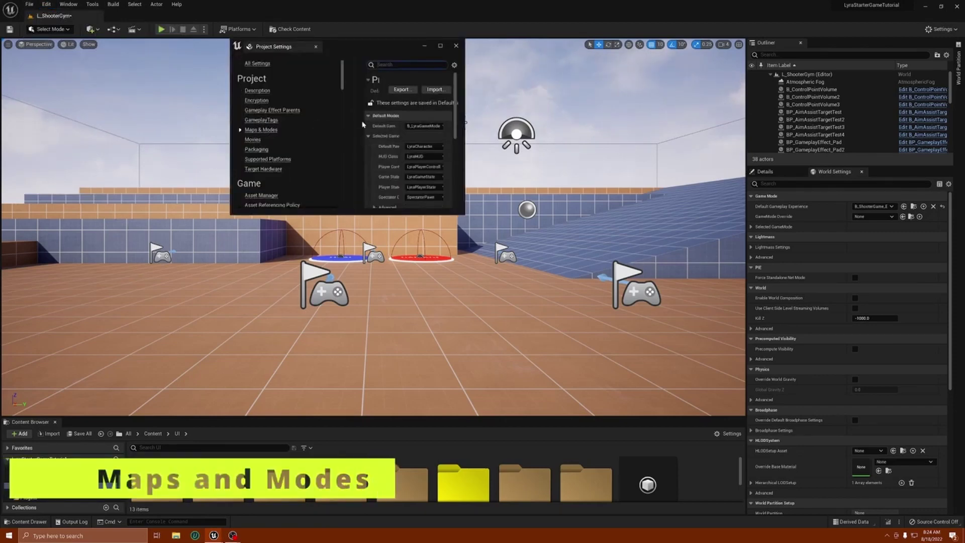
drag(464, 63, 600, 65)
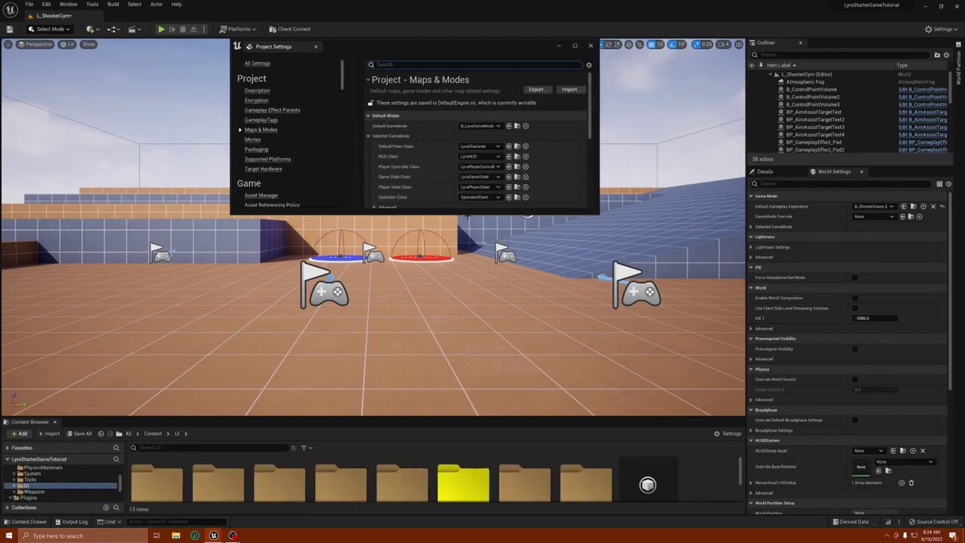
drag(466, 213, 467, 331)
drag(461, 46, 230, 72)
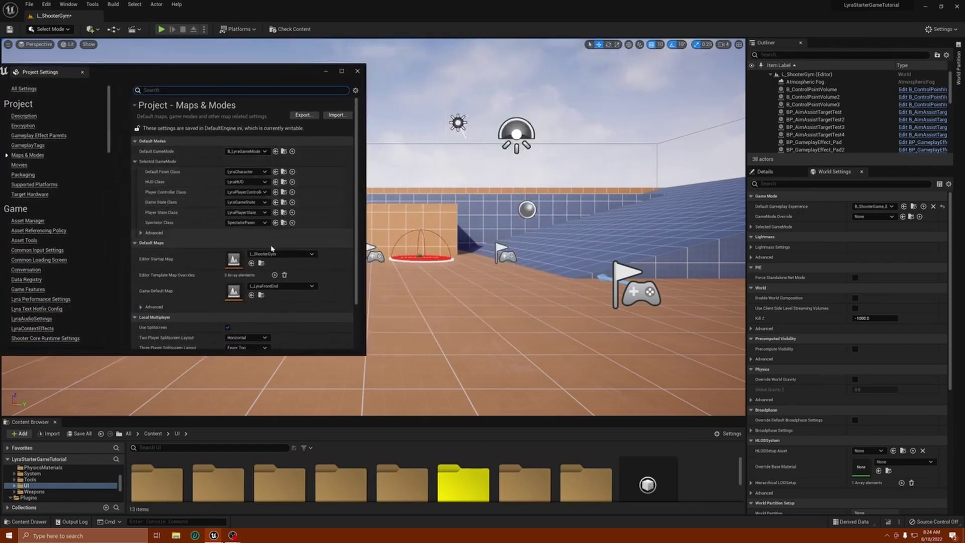
Step: Save the L_ShooterGym level through the Save Content dialog
mouse_move(166, 296)
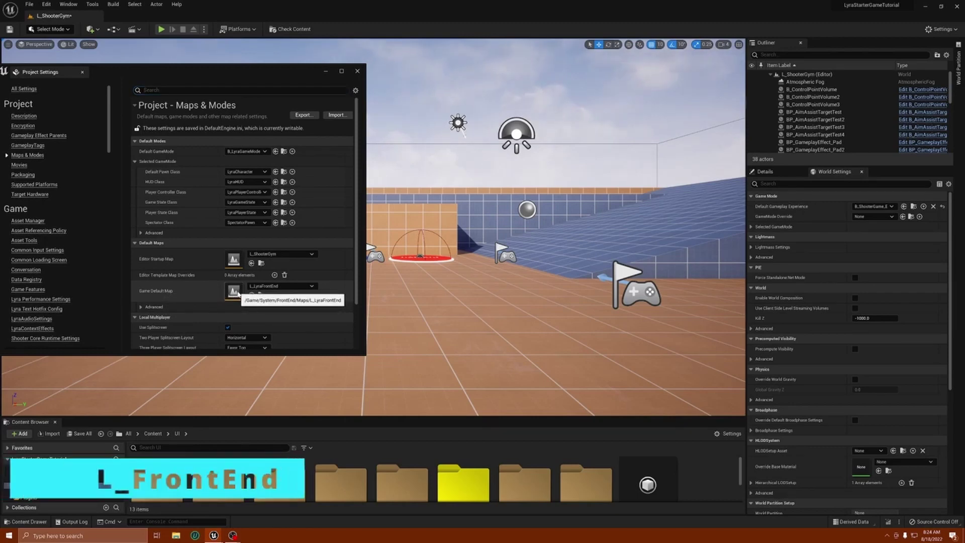
key(ctrl+shift+s)
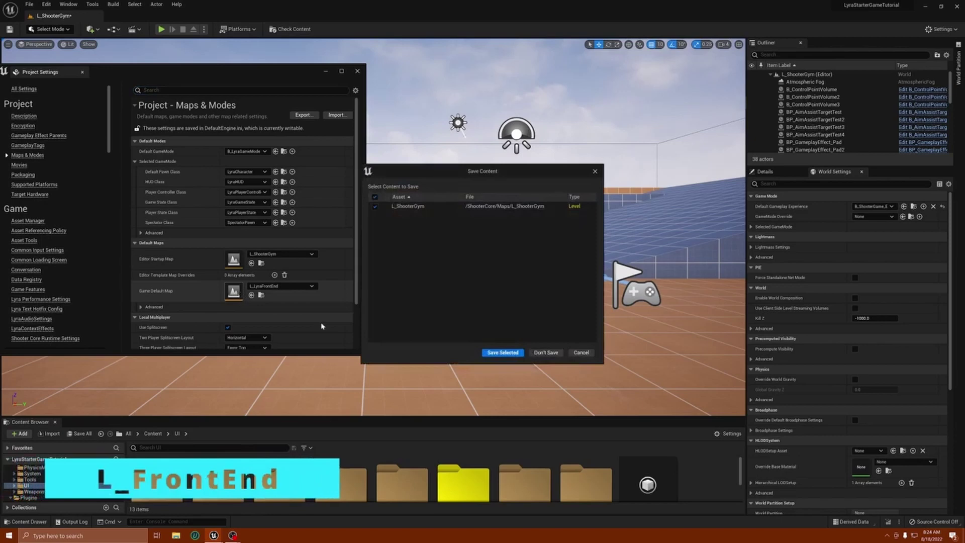
click(502, 353)
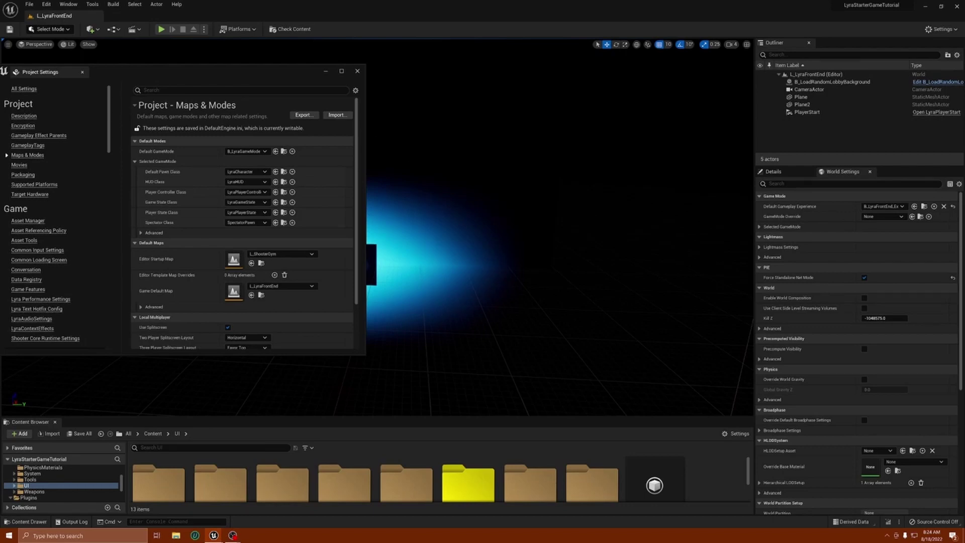
Step: Minimize Project Settings and start a play-in-editor test of L_LyraFrontEnd
click(326, 72)
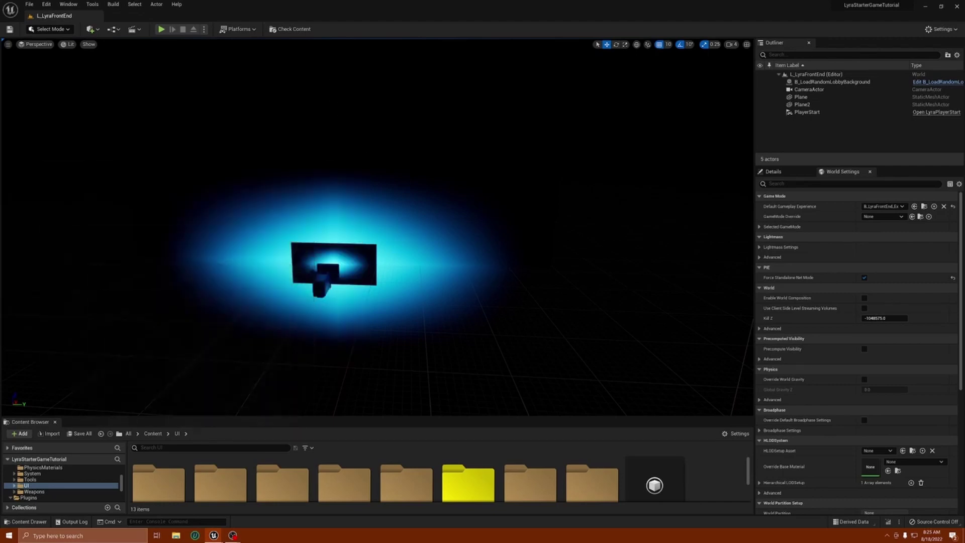
key(alt+p)
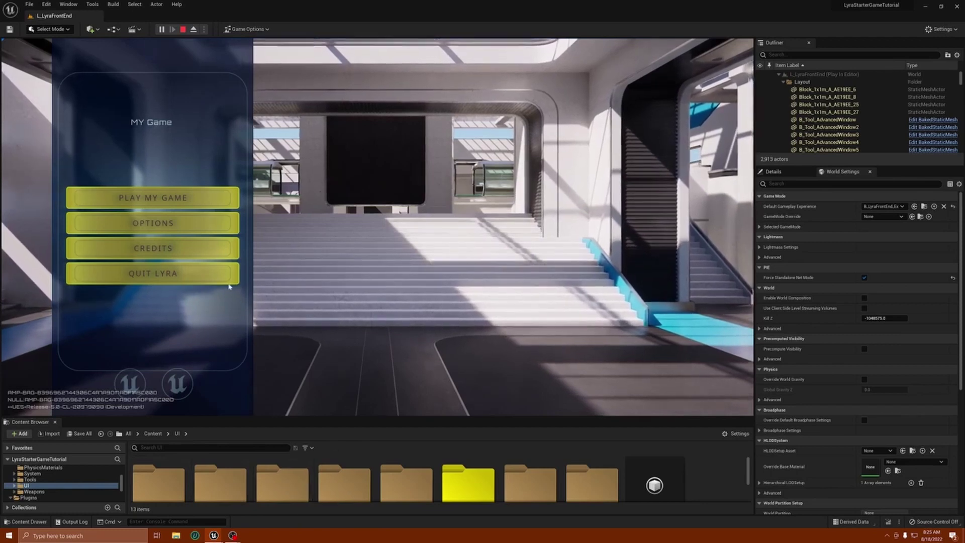
Step: Stop the play-in-editor session after viewing the 'MY Game' front-end menu
click(187, 30)
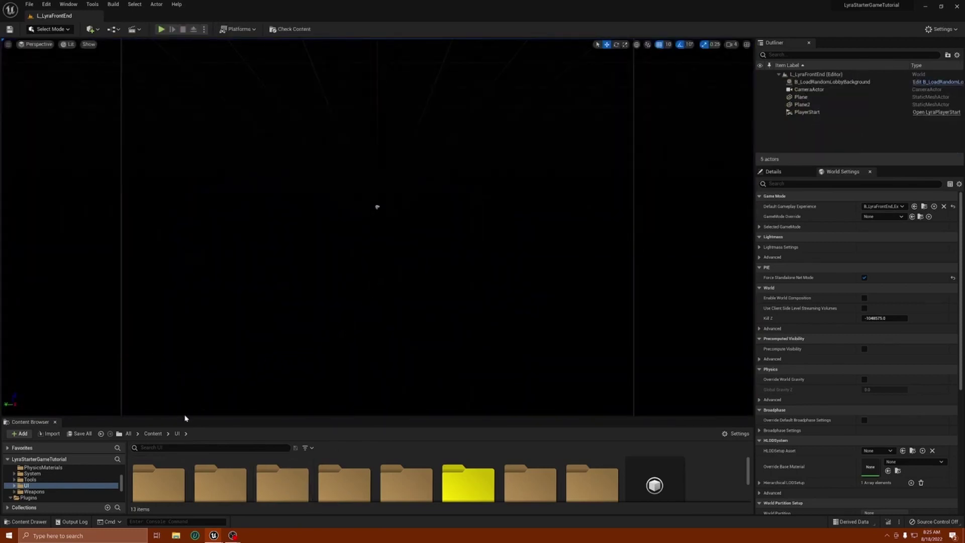
Step: Enlarge the Content Browser and open the ShooterMaps data asset from Plugins > ShooterMaps Content
drag(185, 416, 186, 309)
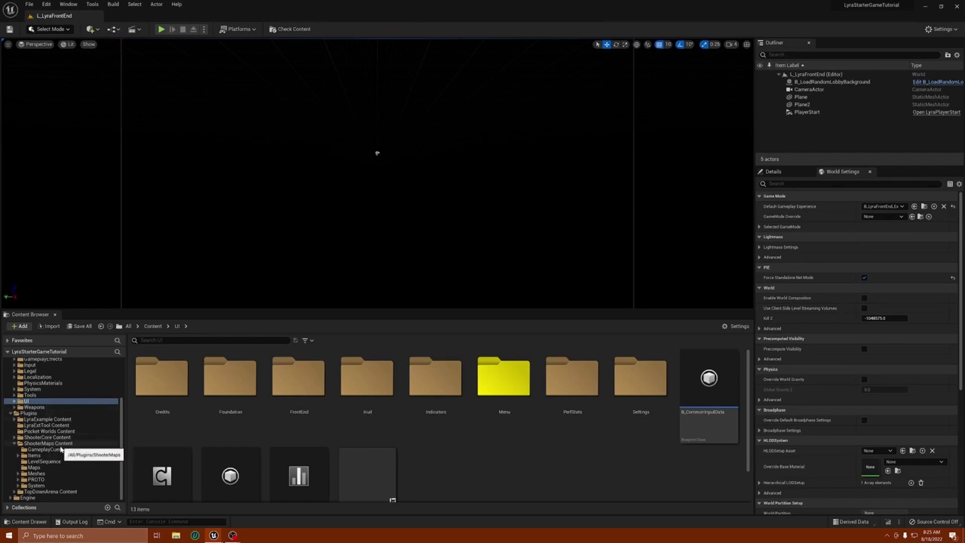
click(45, 444)
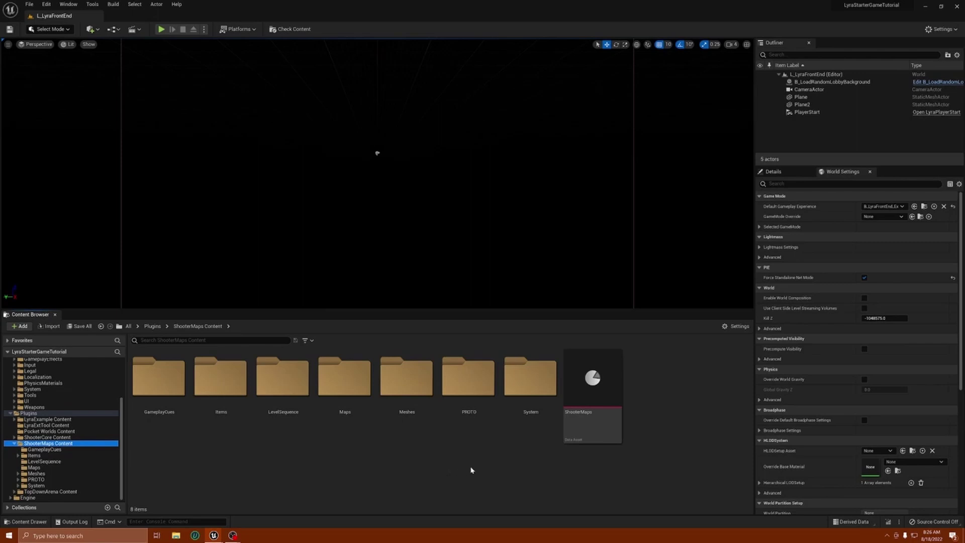
double_click(587, 405)
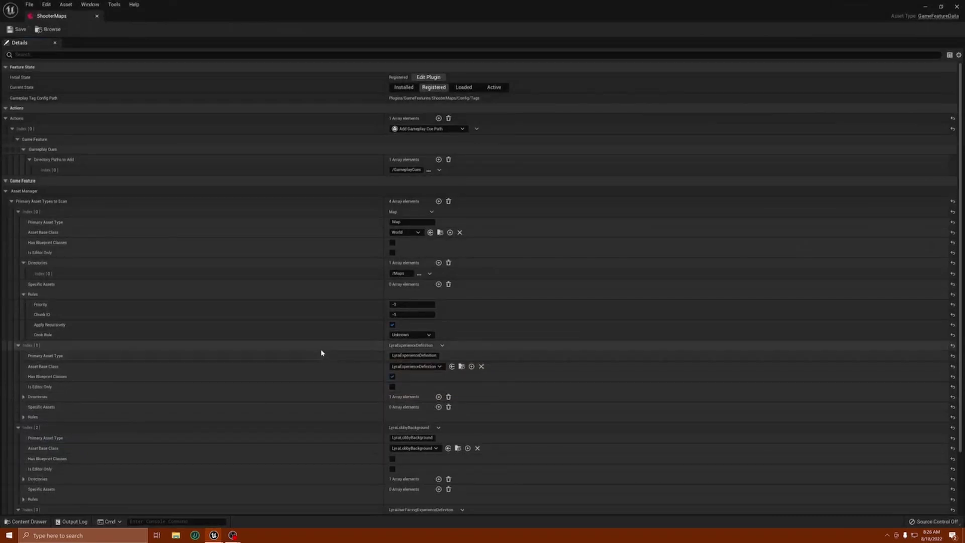
Step: Scroll through the ShooterMaps Details panel, then close the ShooterMaps asset editor
scroll(322, 353, down, 3)
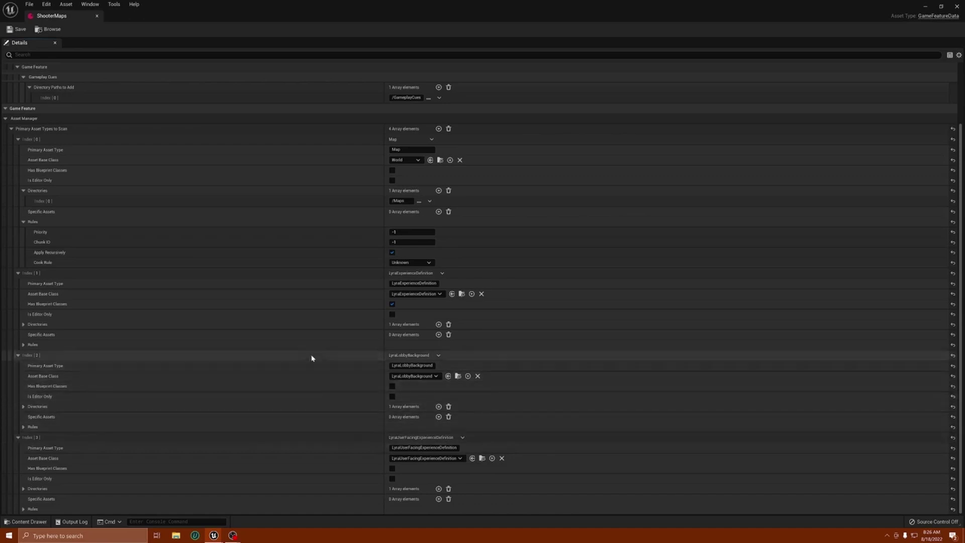
scroll(311, 353, up, 5)
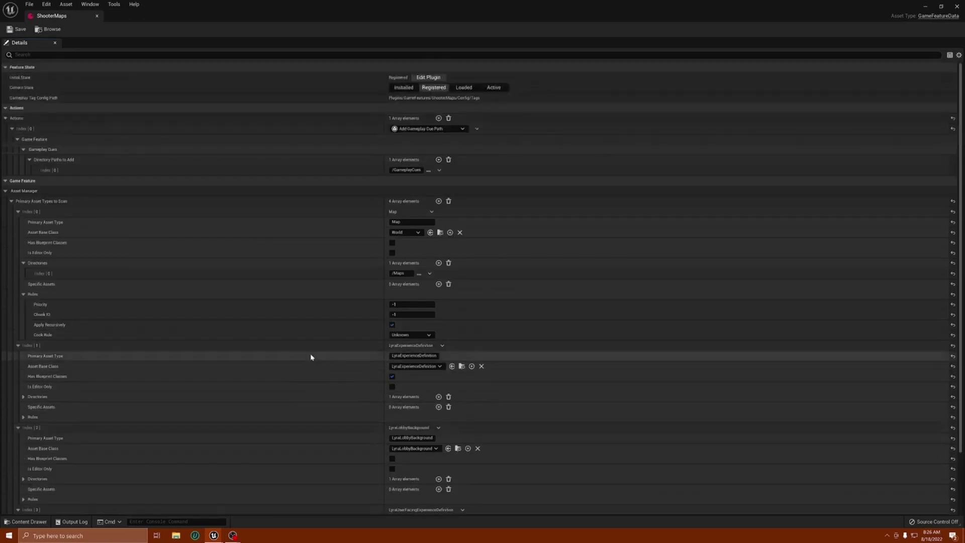
click(958, 6)
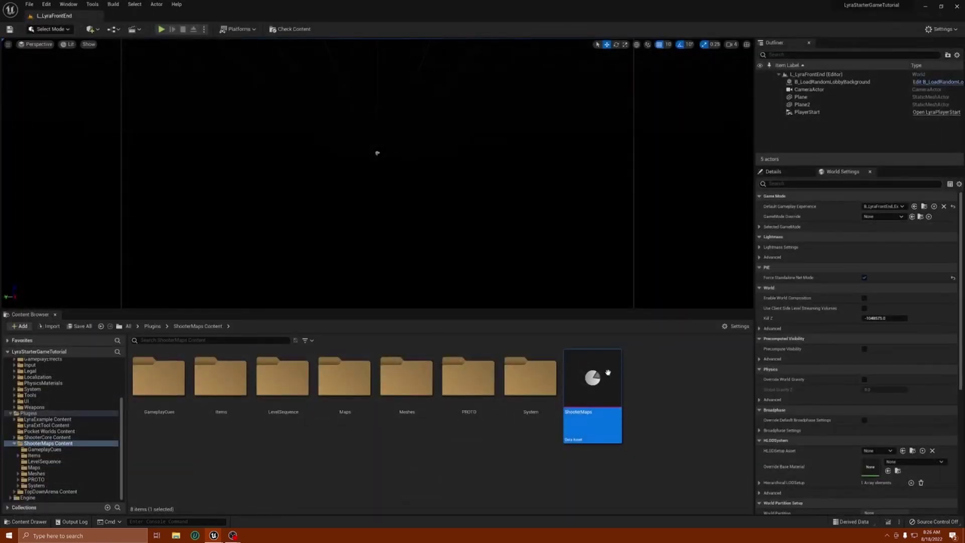
Step: Browse into System > Playlists and select the DA_Expanse_TDM playlist asset
double_click(535, 385)
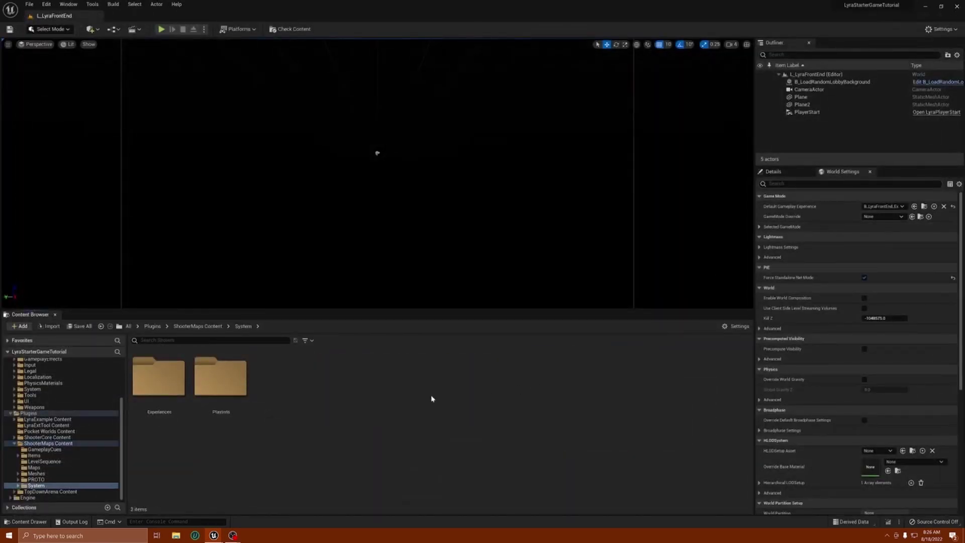
double_click(221, 382)
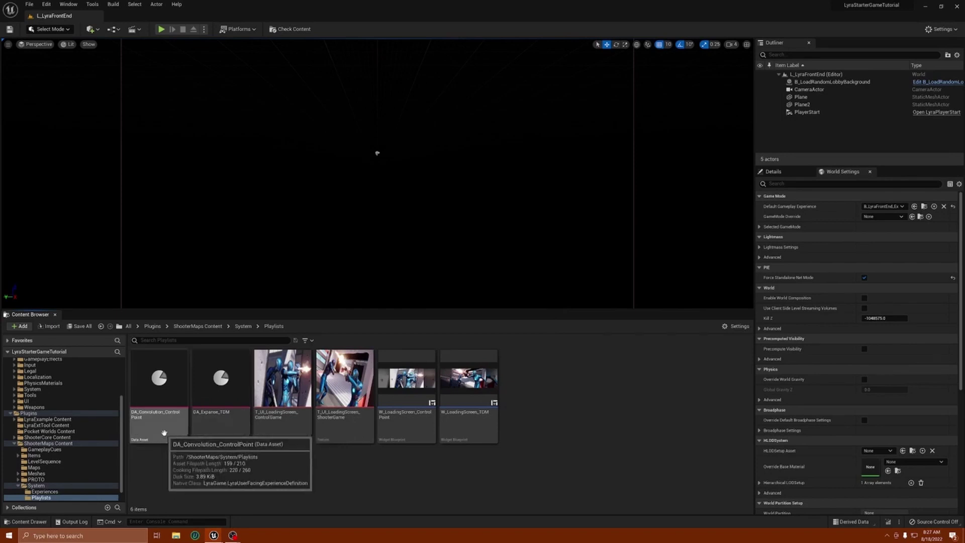
click(218, 401)
Step: Inspect DA_Expanse_TDM and its ShooterGame loading-screen texture, close both, and return to System
double_click(217, 400)
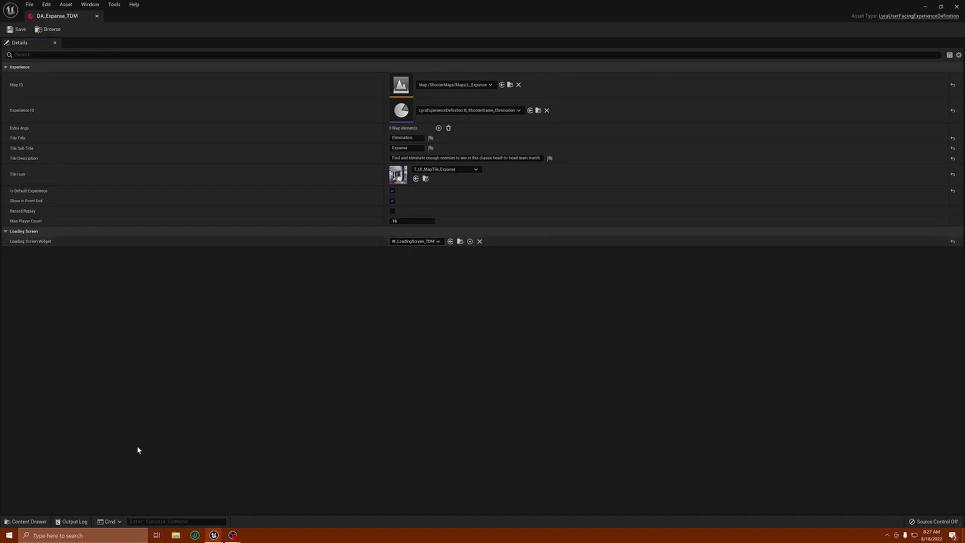
click(925, 7)
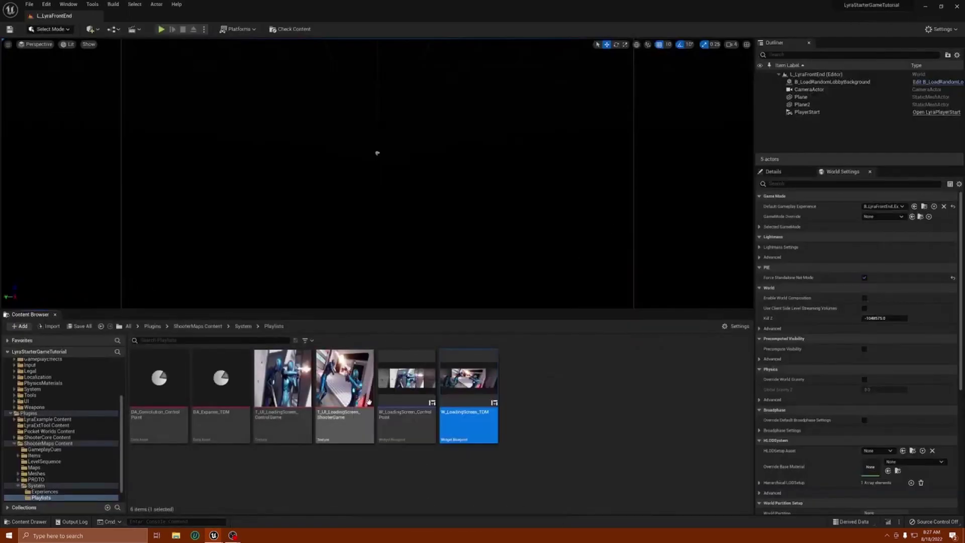
double_click(369, 401)
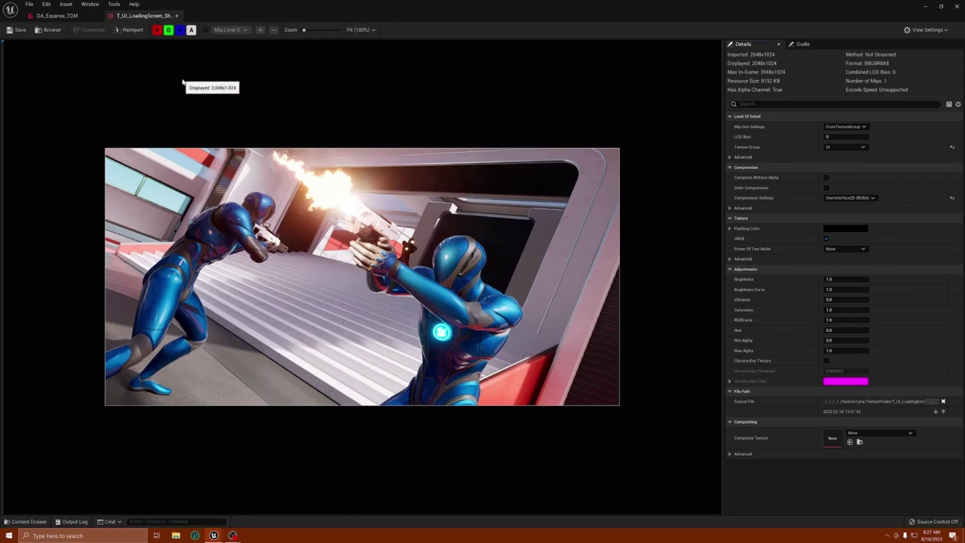
click(178, 16)
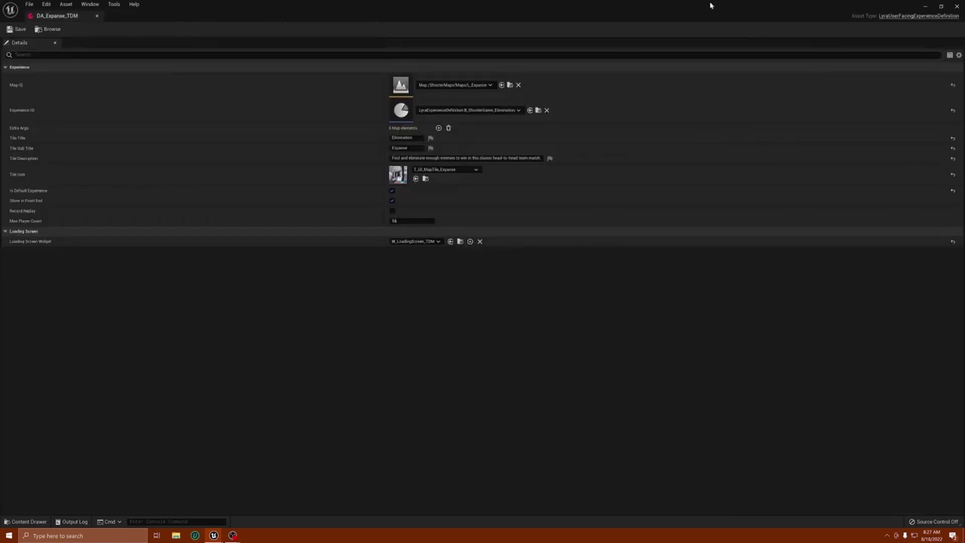
click(957, 7)
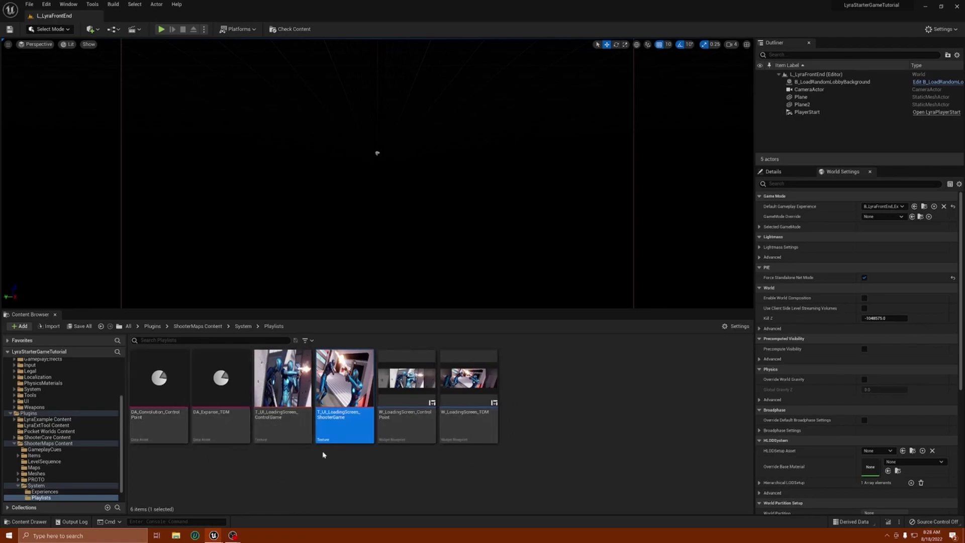
click(243, 326)
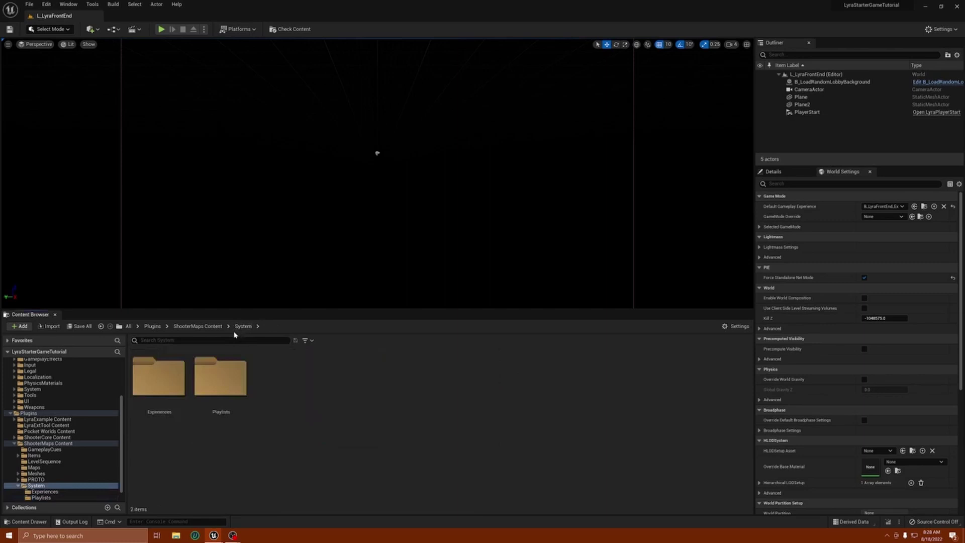
Step: Open B_TestInventoryExperience from the Experiences folder and its HeroData_ShooterGame pawn data
double_click(169, 384)
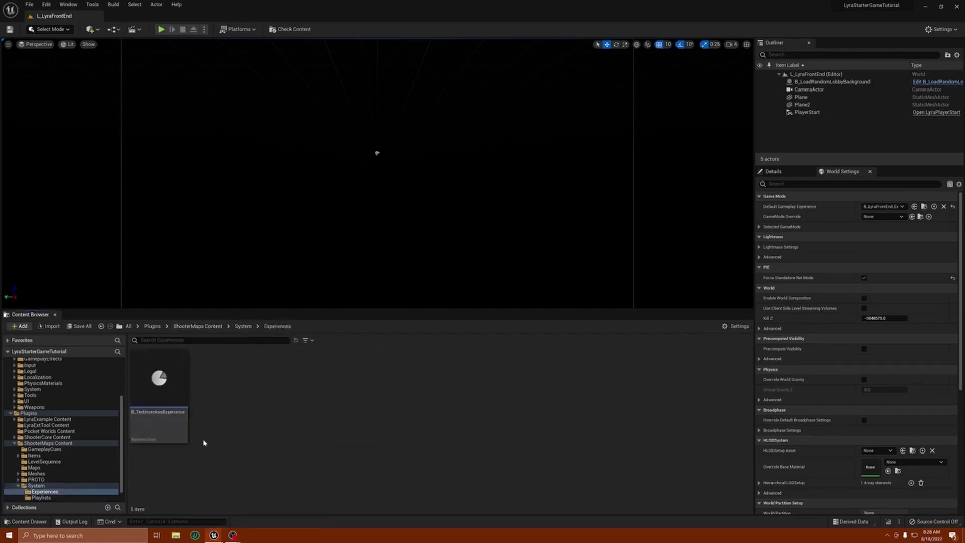
click(181, 421)
double_click(181, 420)
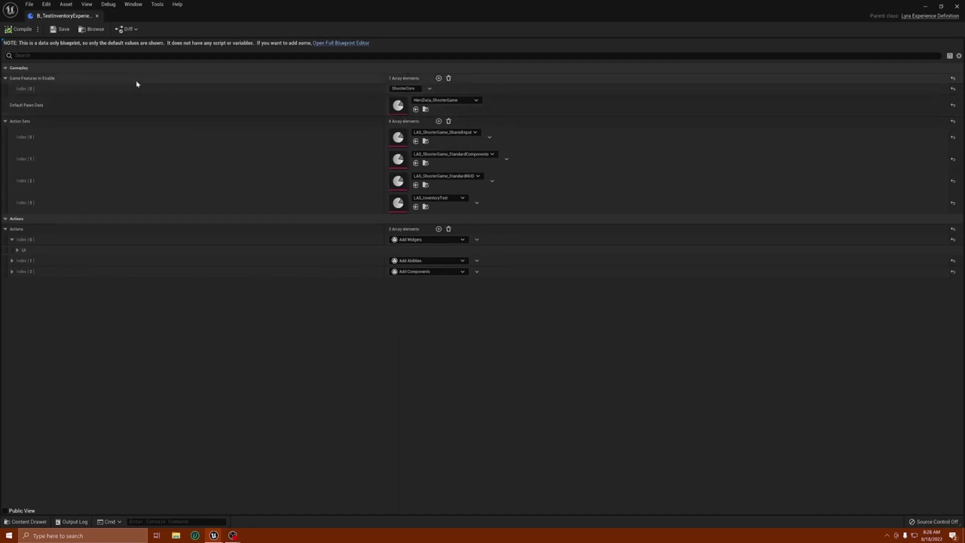
double_click(398, 112)
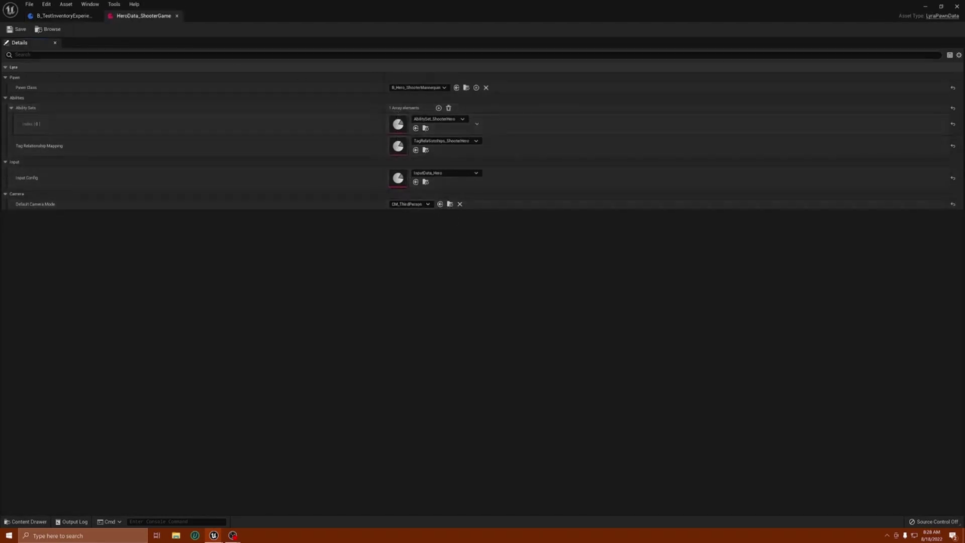
Step: Close the test inventory experience and hero data editors, returning to ShooterMaps Content
click(83, 19)
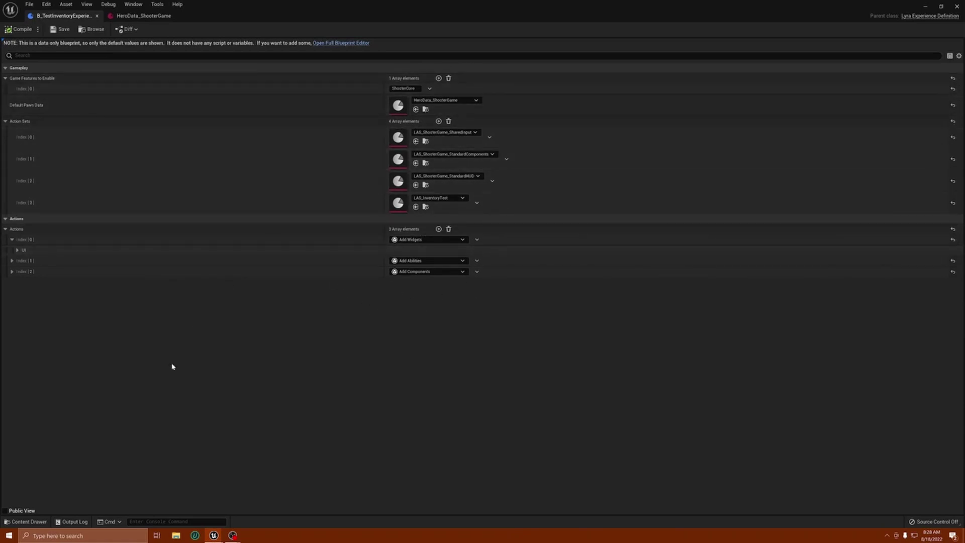
click(97, 16)
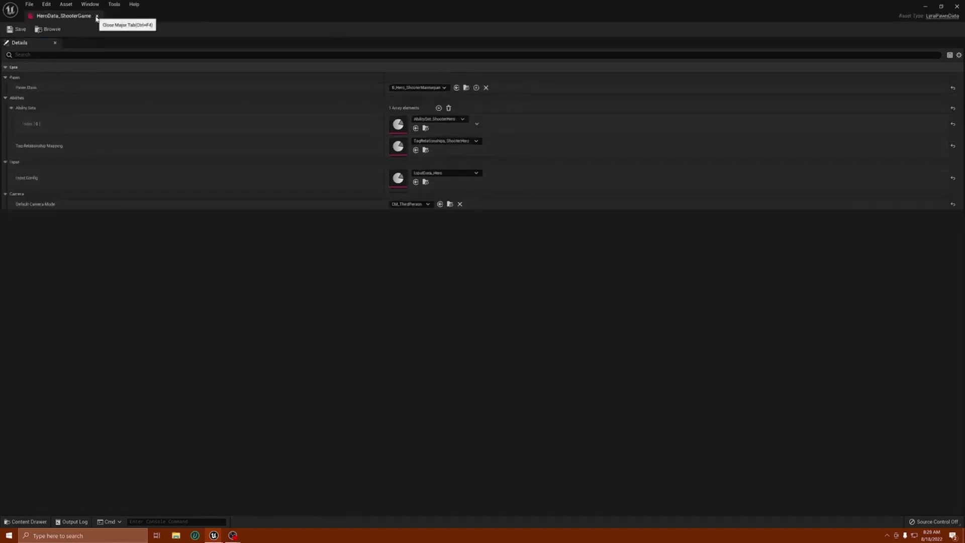
click(958, 7)
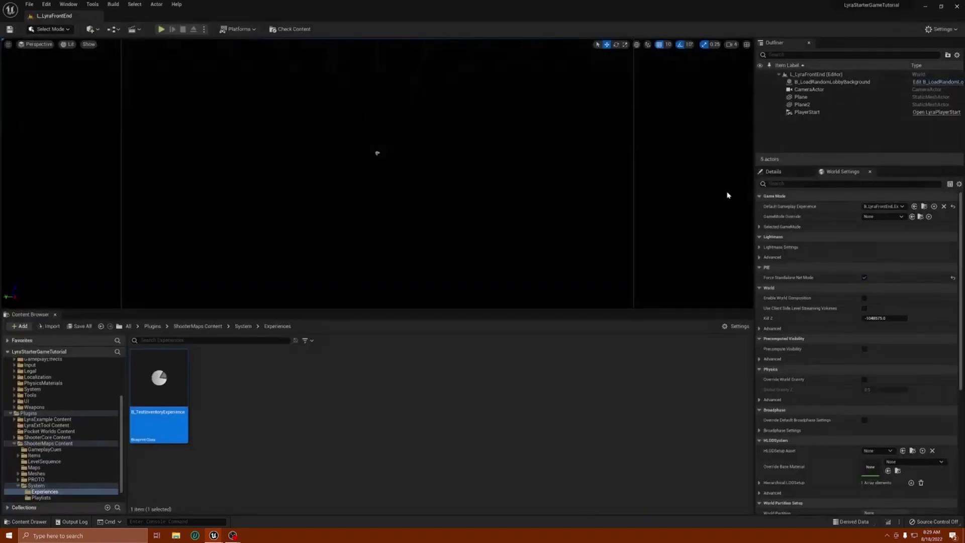
click(214, 326)
Step: Look through the PROTO and InventoryTest folders, then return to ShooterMaps Content
double_click(476, 439)
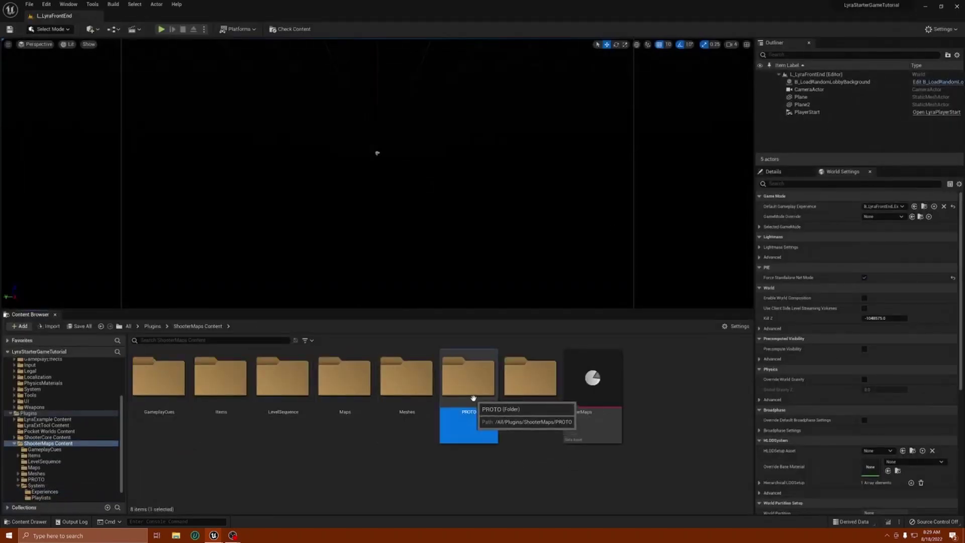
double_click(170, 382)
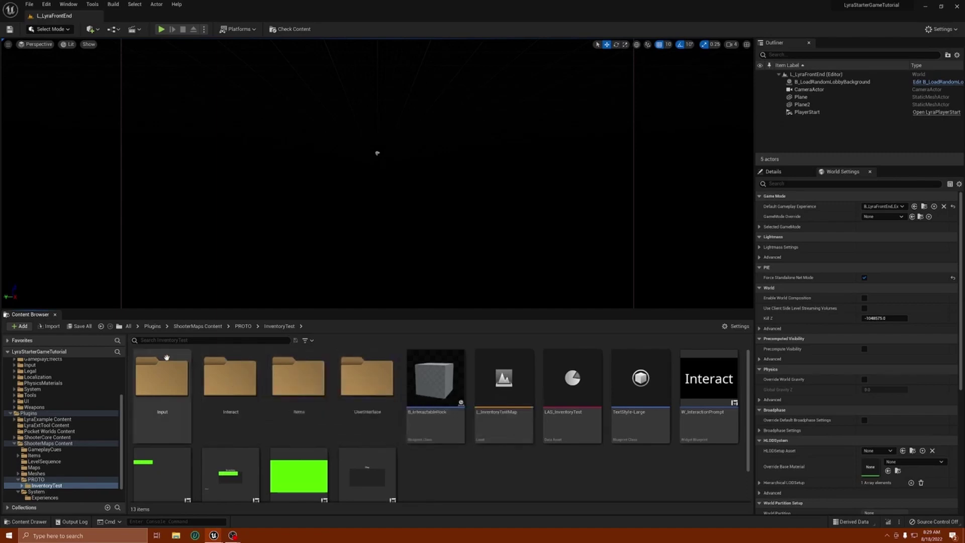
click(240, 327)
click(214, 326)
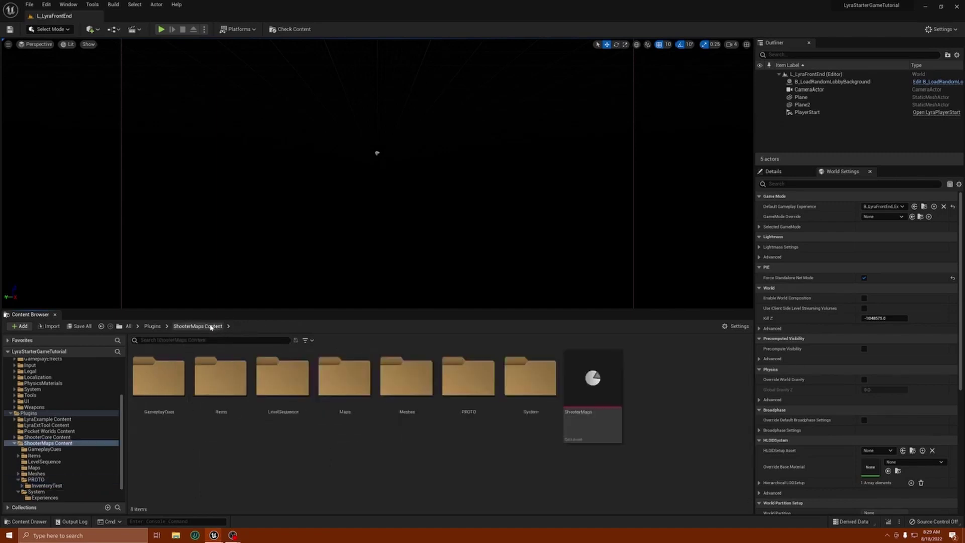
Step: Browse the Meshes subfolders Convolution_Blockout and Expanse, then return to ShooterMaps Content
double_click(410, 395)
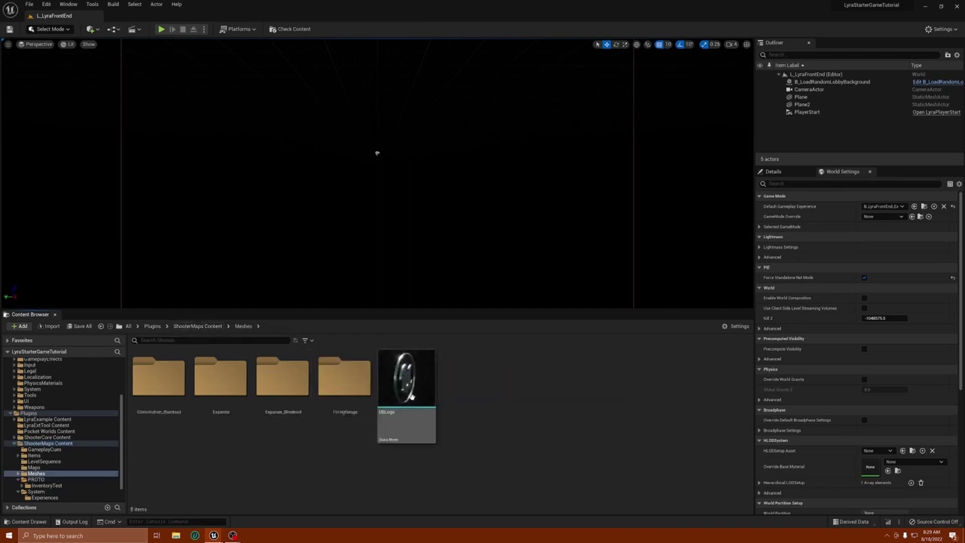
double_click(159, 397)
scroll(159, 400, down, 3)
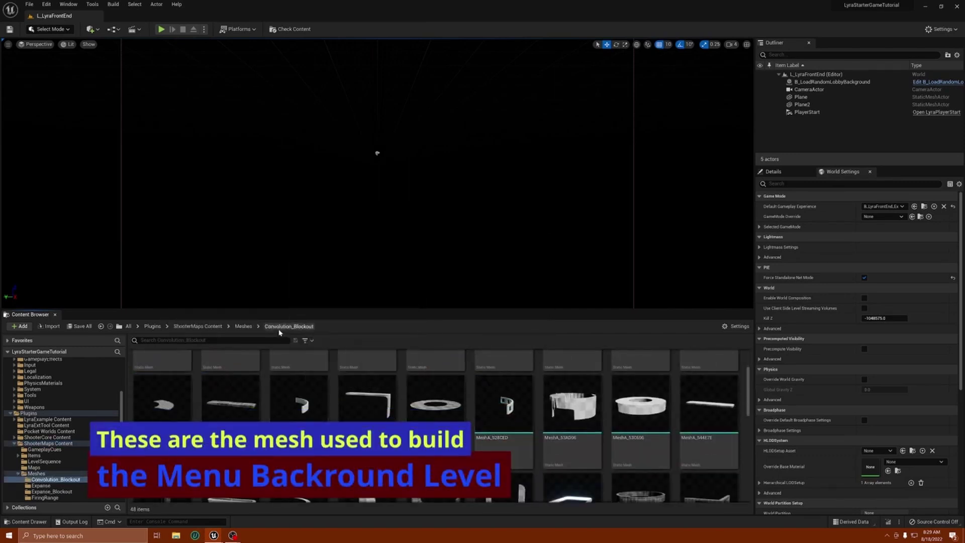
click(237, 329)
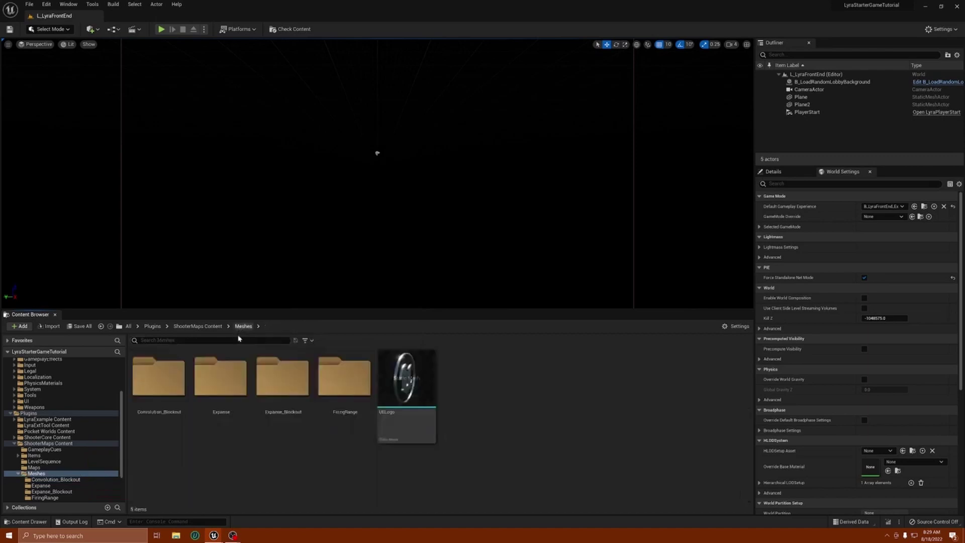
double_click(235, 380)
scroll(509, 418, down, 5)
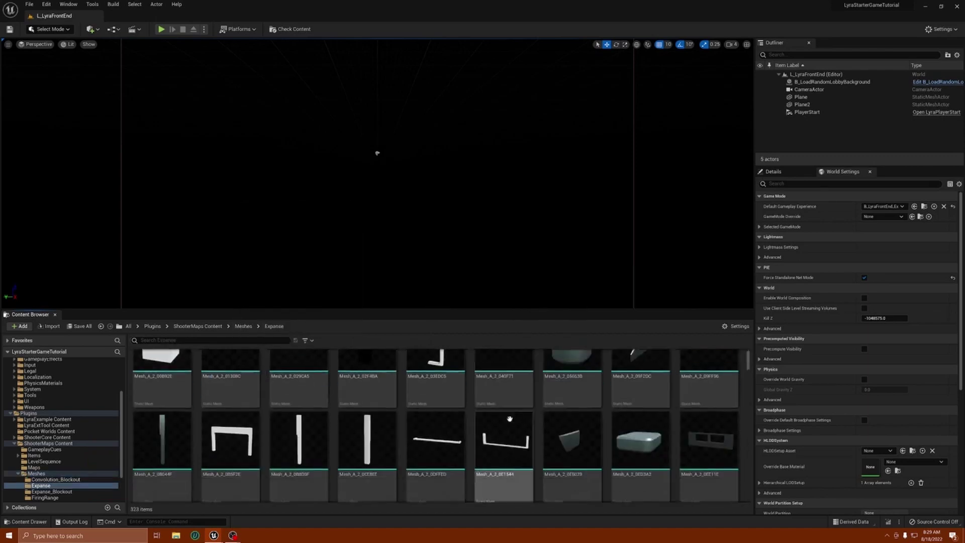
scroll(510, 418, up, 2)
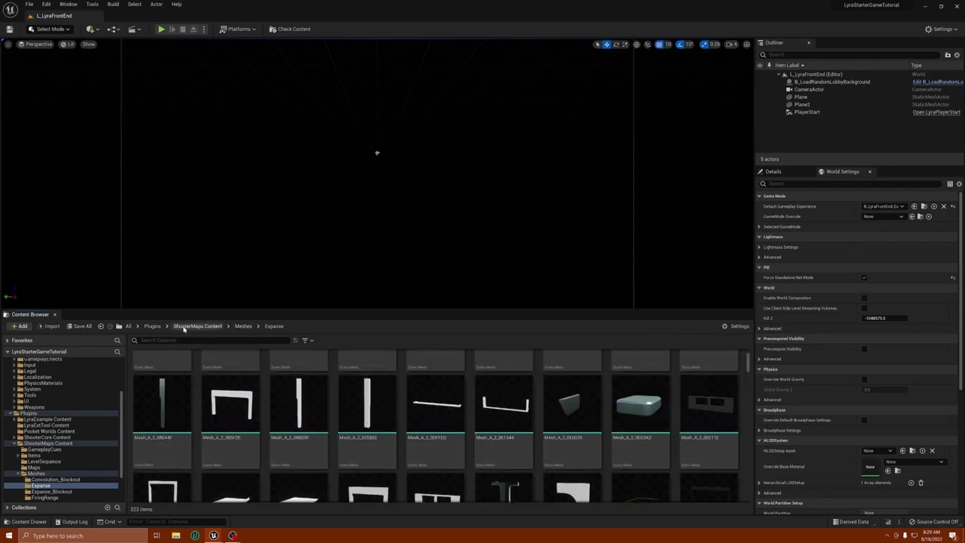
click(184, 327)
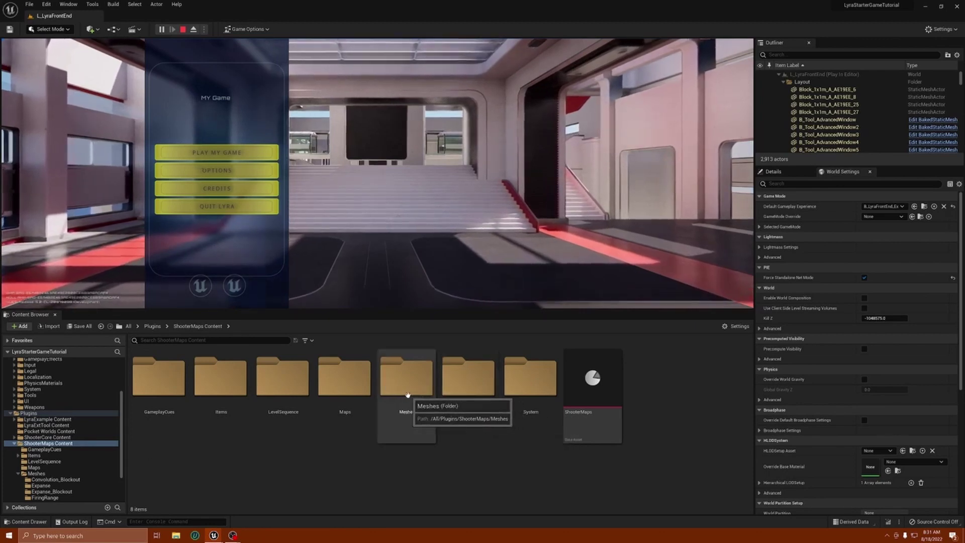
Step: Stop the play session and open the Maps folder listing L_ShooterFrontendBackground
click(324, 394)
double_click(323, 394)
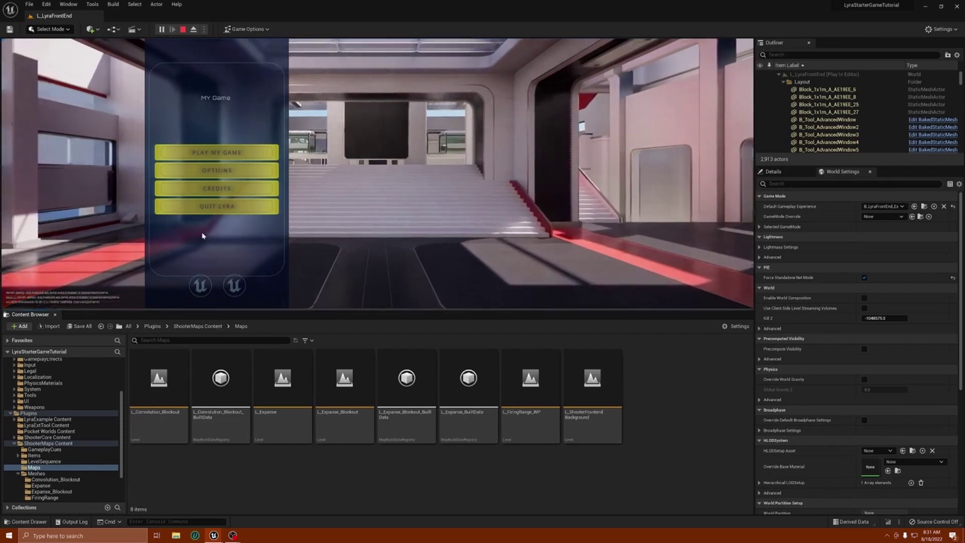
click(182, 31)
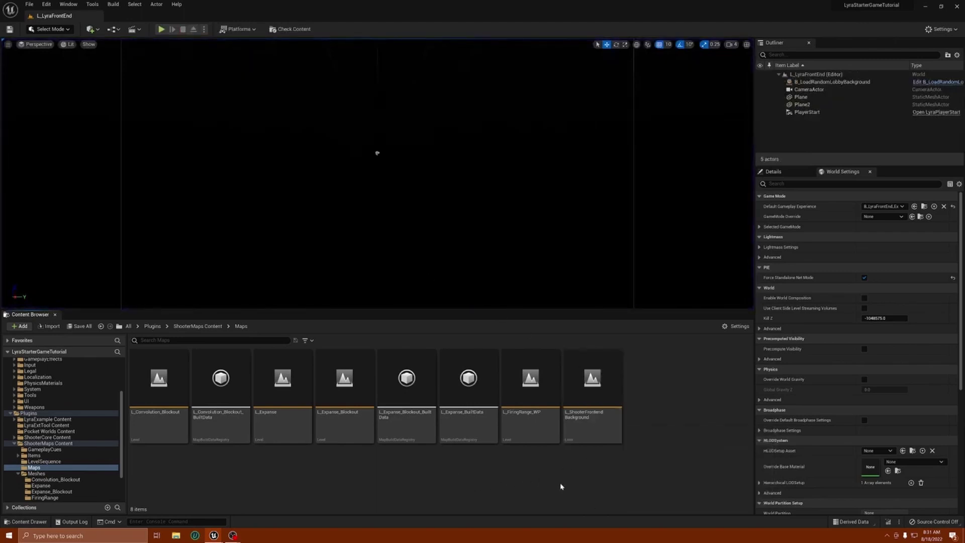
mouse_move(578, 426)
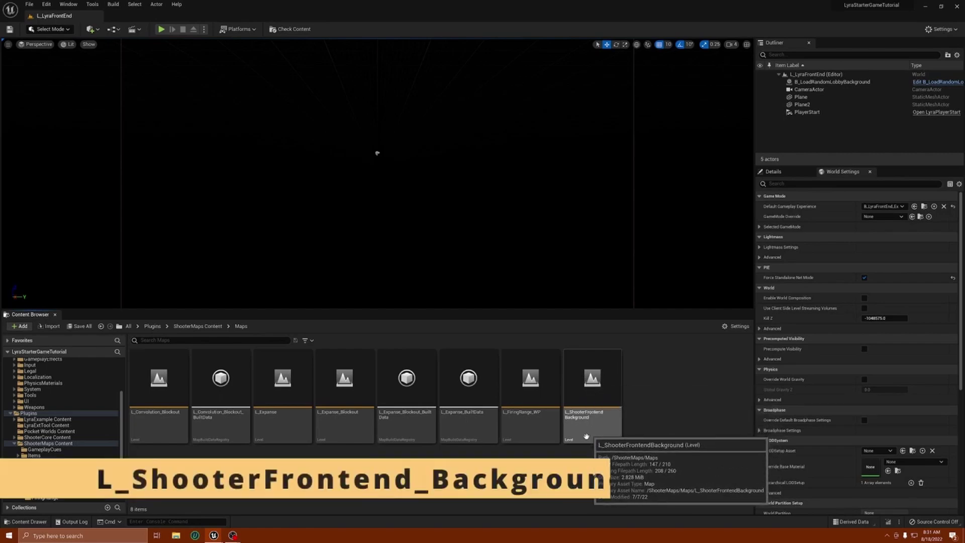
Step: Load L_ShooterFrontendBackground and browse to the ShooterMaps LevelSequence folder of five SEQ_ sequences
double_click(608, 410)
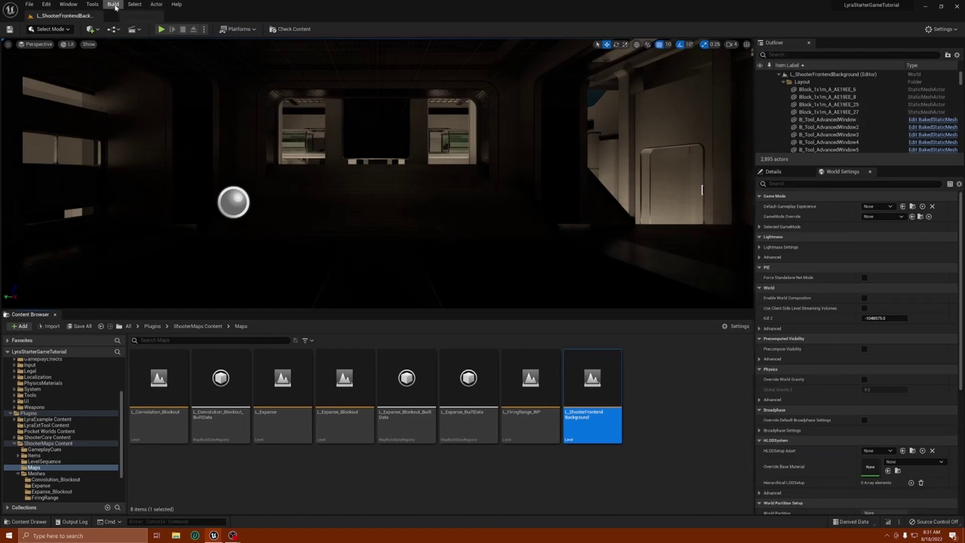
drag(702, 190, 674, 237)
click(47, 4)
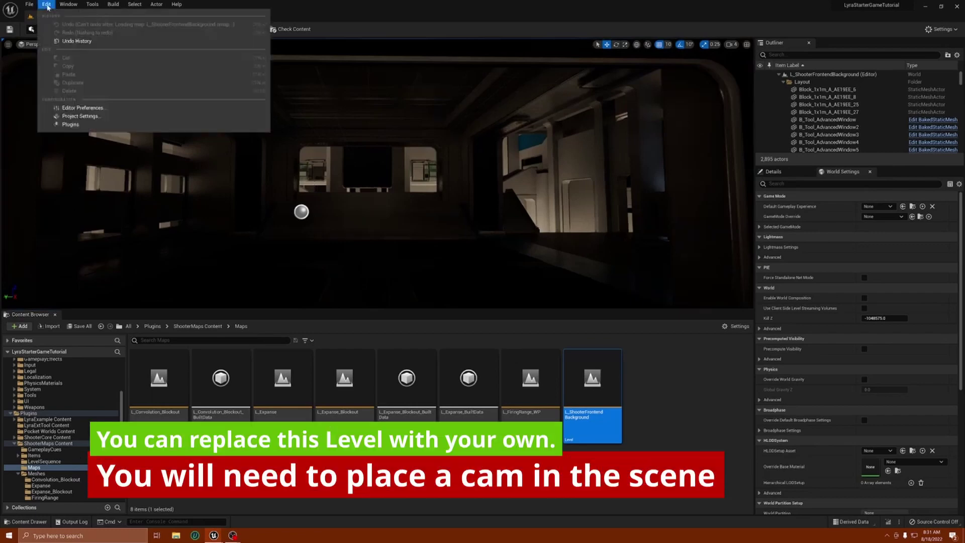
click(47, 5)
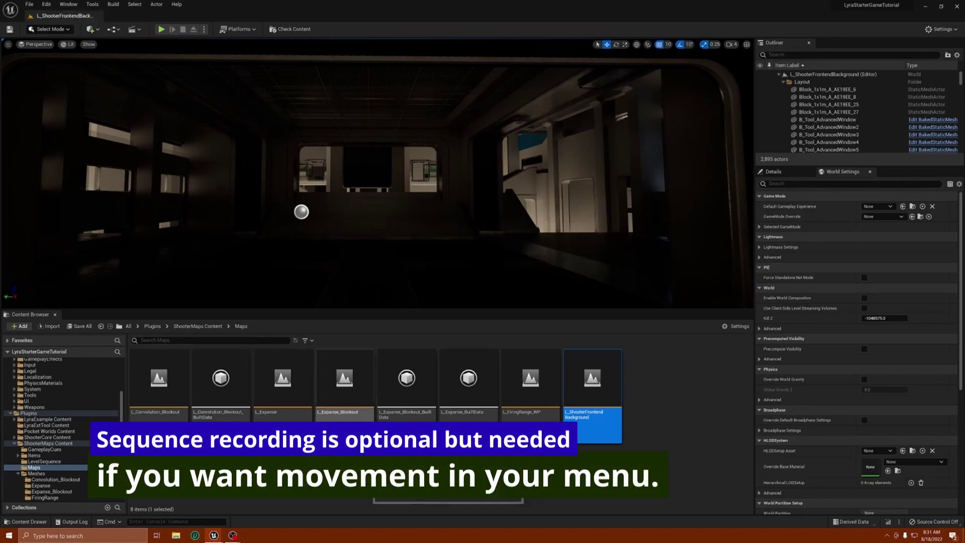
click(56, 444)
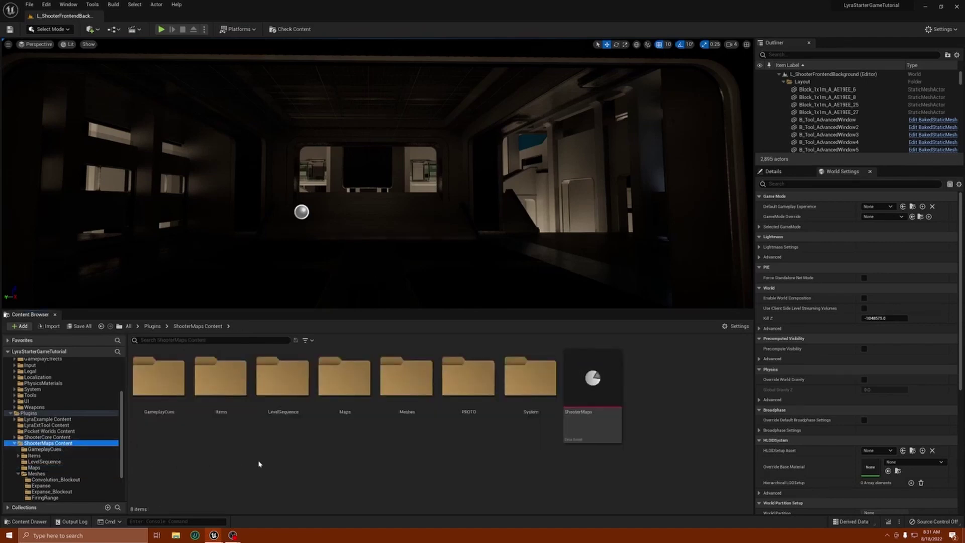
double_click(282, 392)
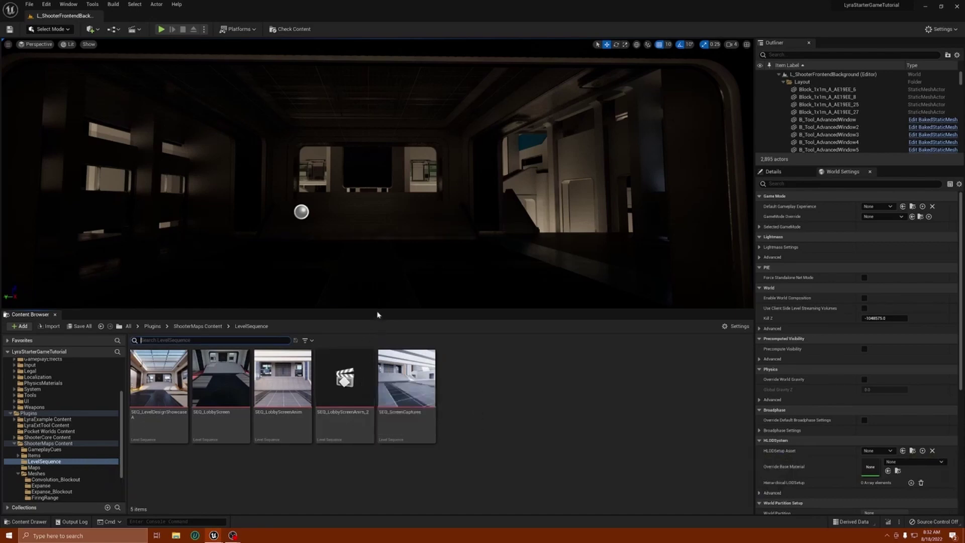
Step: Select the SEQ_LobbyScreen sequence actor in the level and its matching asset in the Content Browser
drag(377, 309, 392, 403)
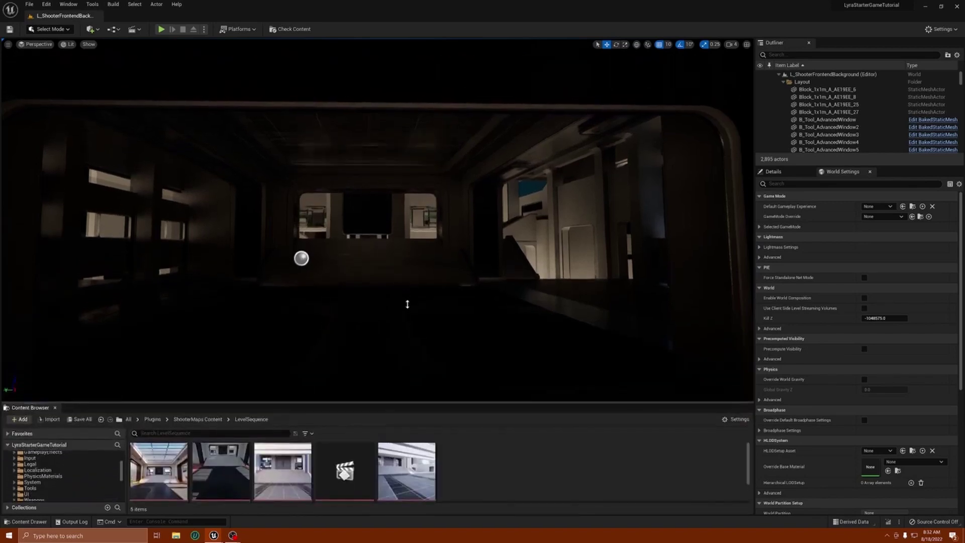
mouse_move(408, 304)
right_down()
mouse_move(407, 272)
mouse_move(410, 312)
mouse_move(404, 296)
right_up()
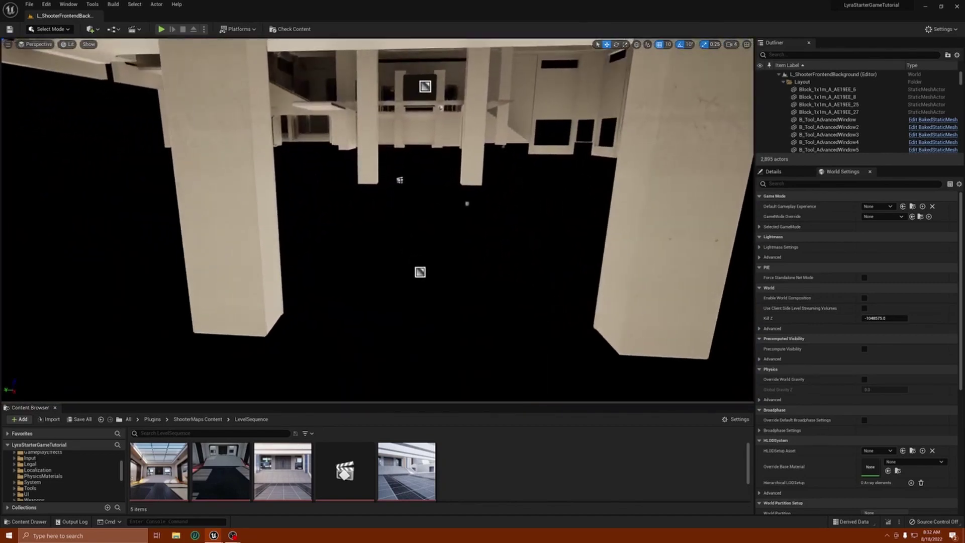
click(399, 180)
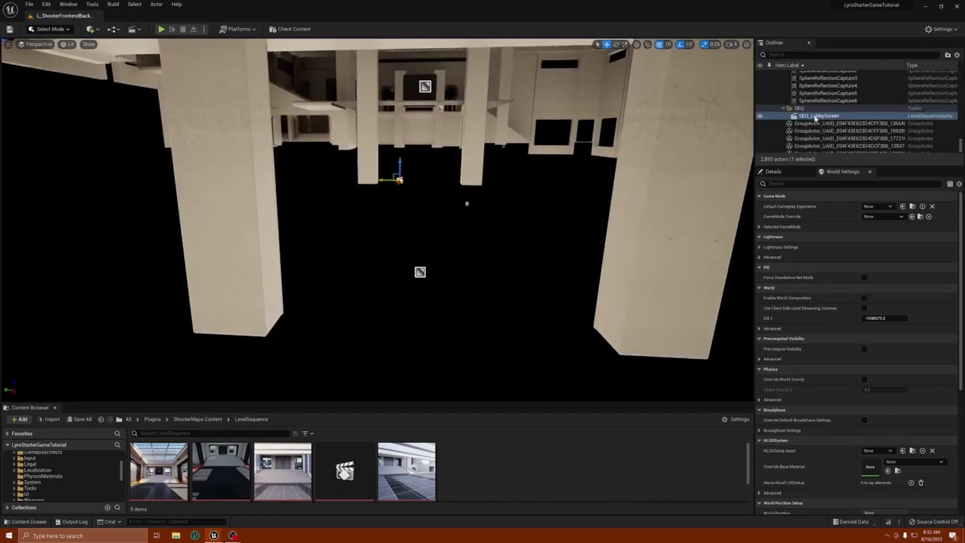
right_drag(631, 220, 752, 264)
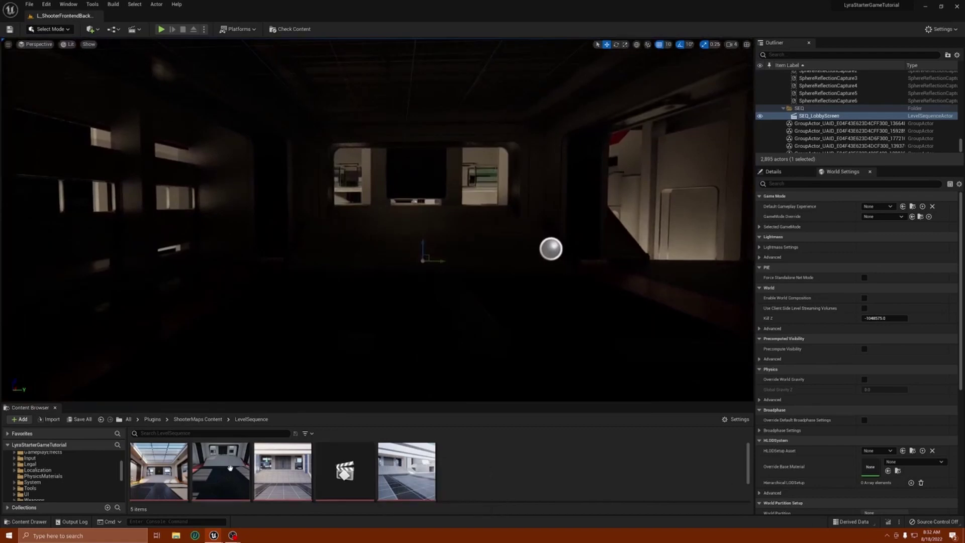
scroll(221, 473, down, 1)
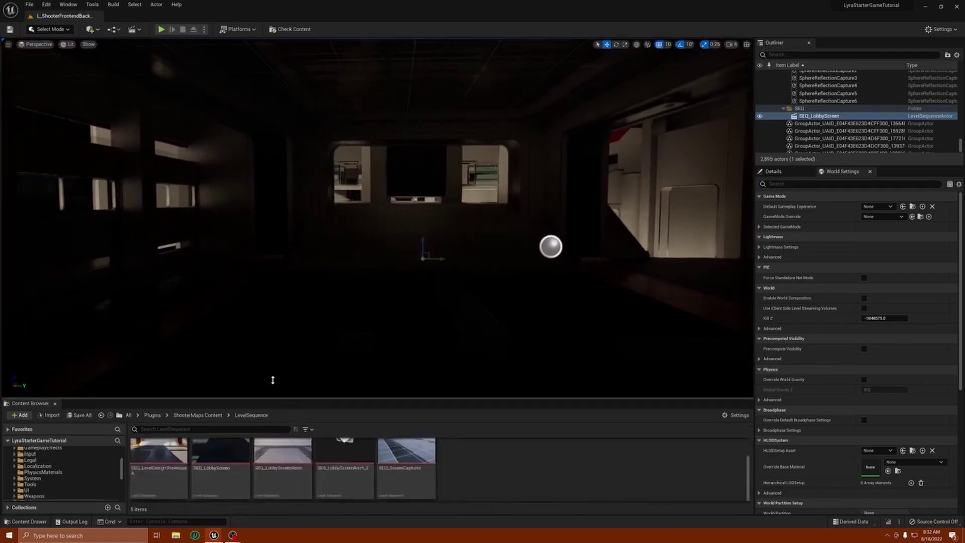
drag(275, 402, 281, 341)
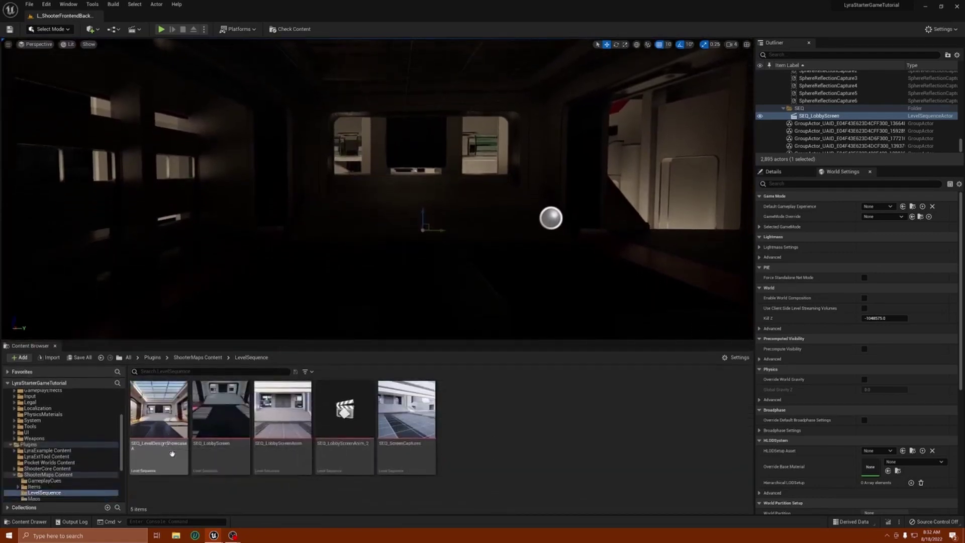
click(217, 418)
Step: Preview SEQ_LobbyScreen in Sequencer from frame 1140, then start Play In Editor with Alt+P
double_click(216, 419)
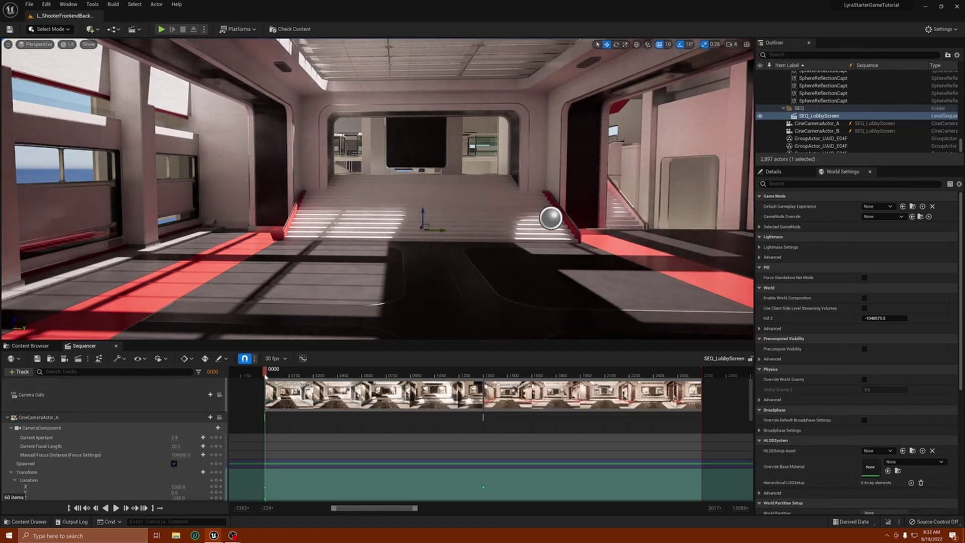
drag(272, 376, 449, 376)
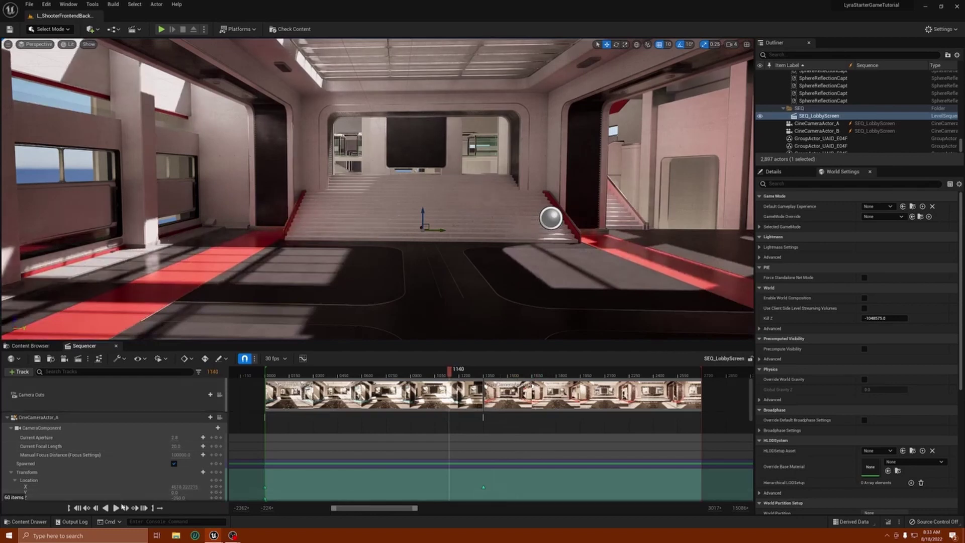
click(117, 509)
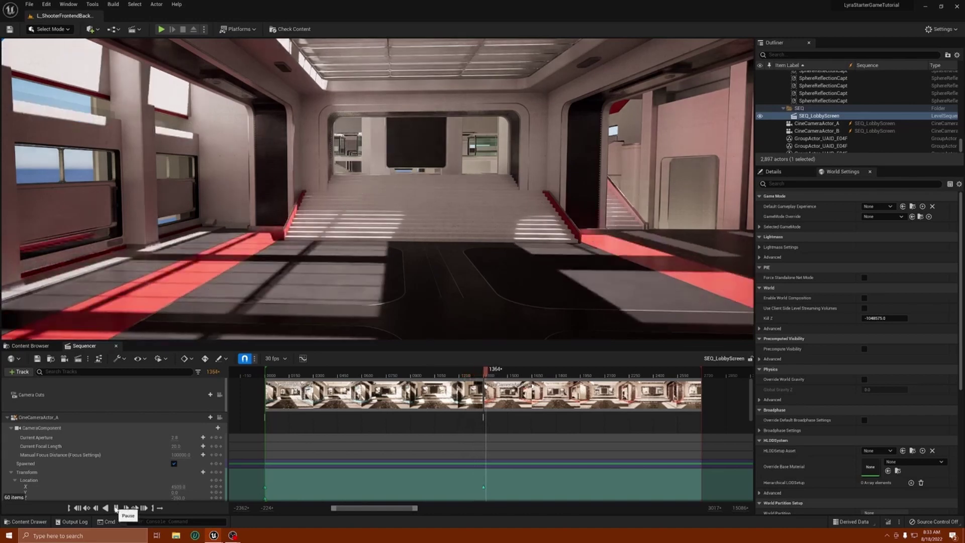
key(space)
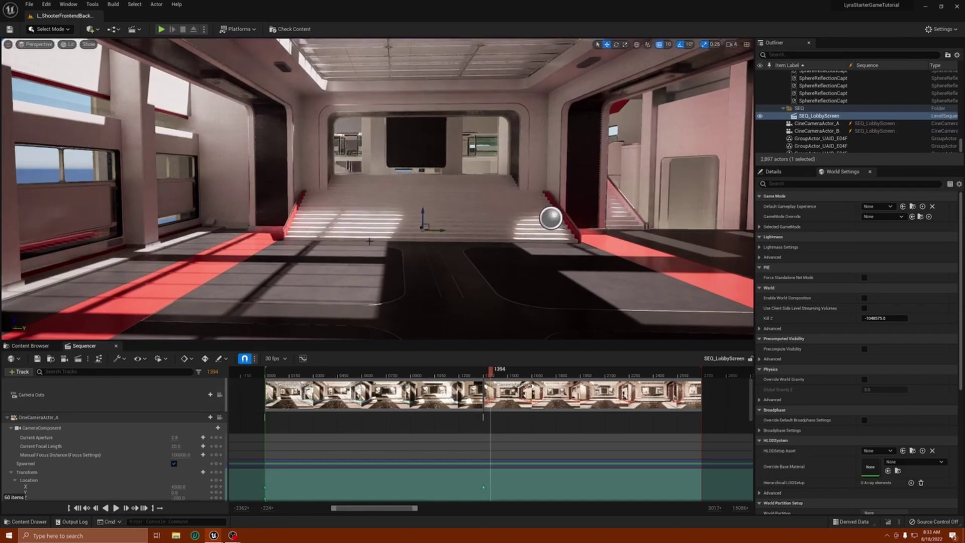
key(alt+p)
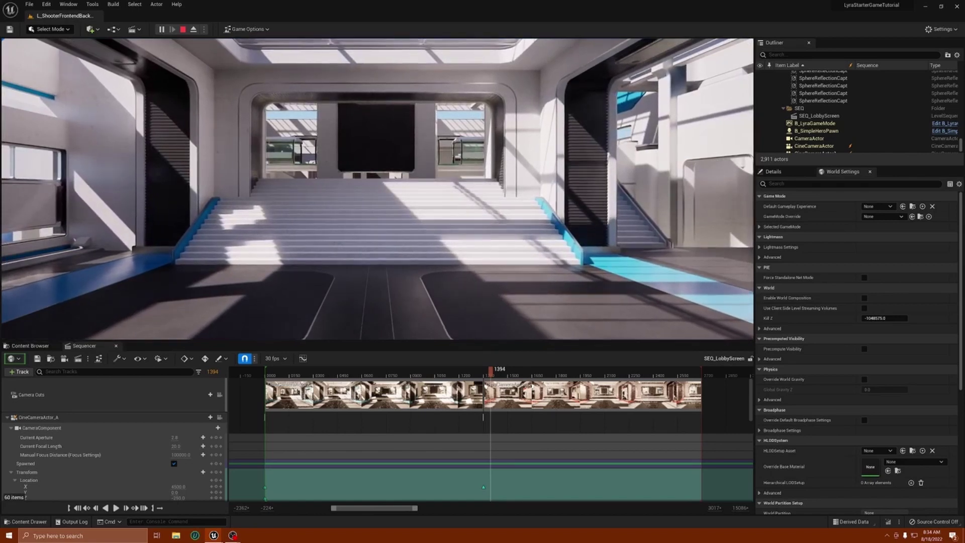
Step: Quit the play test from the pause menu and dock the Content Browser showing the Content folder
key(Escape)
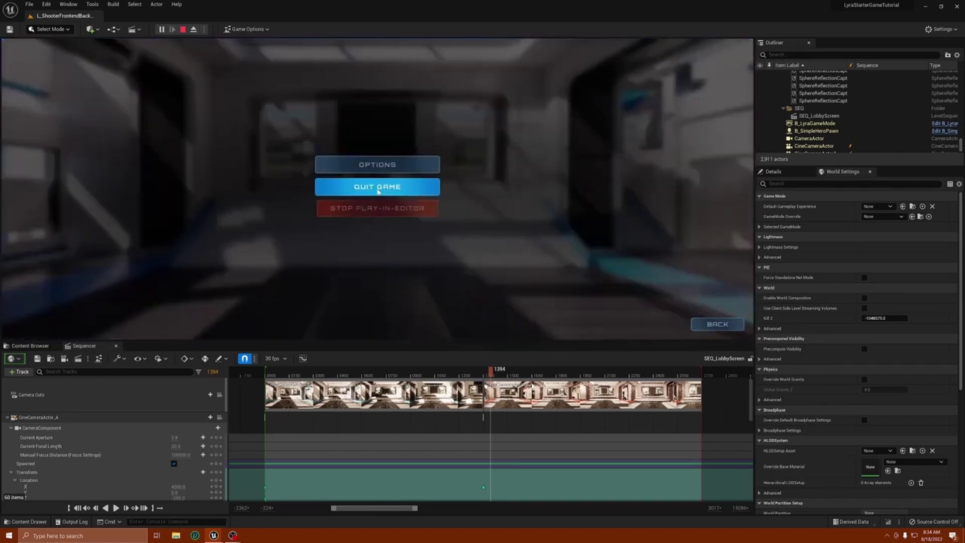
click(387, 212)
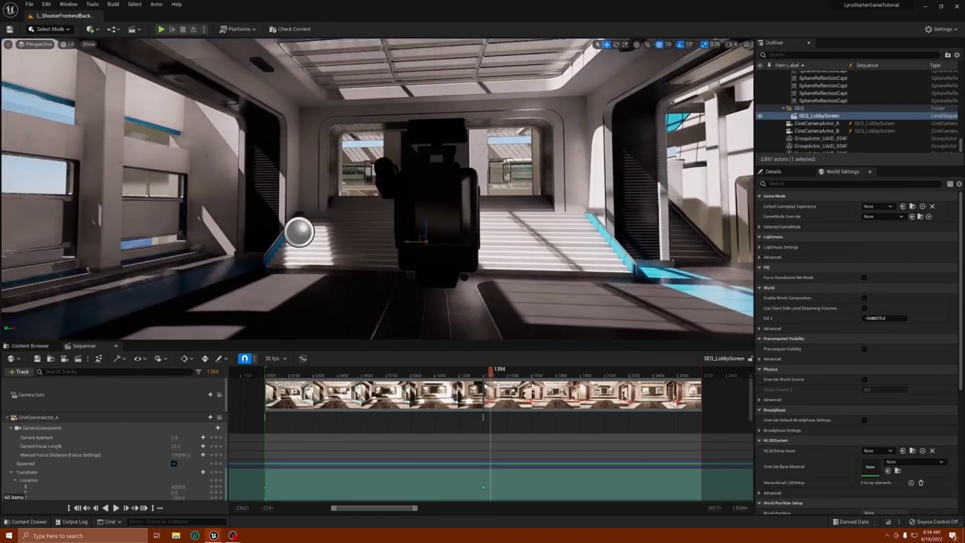
click(29, 523)
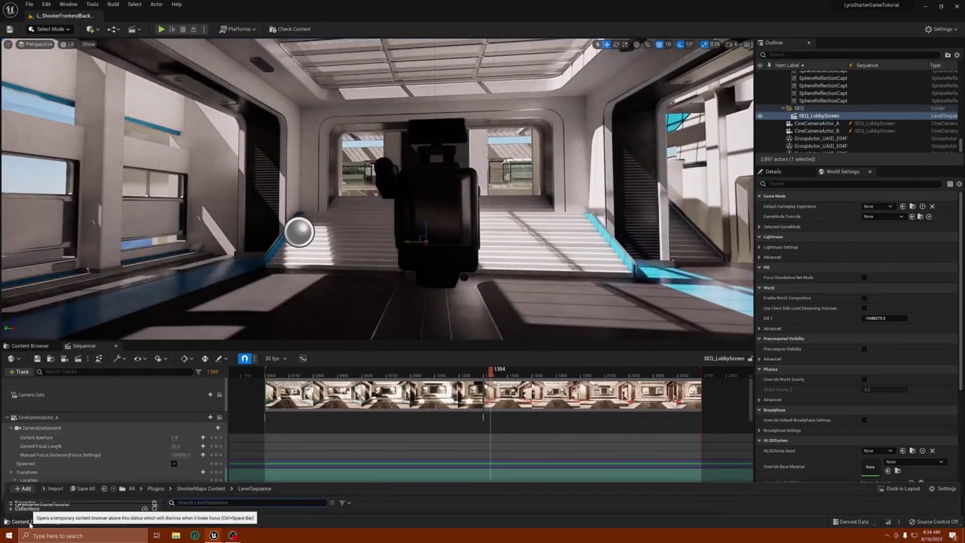
click(30, 346)
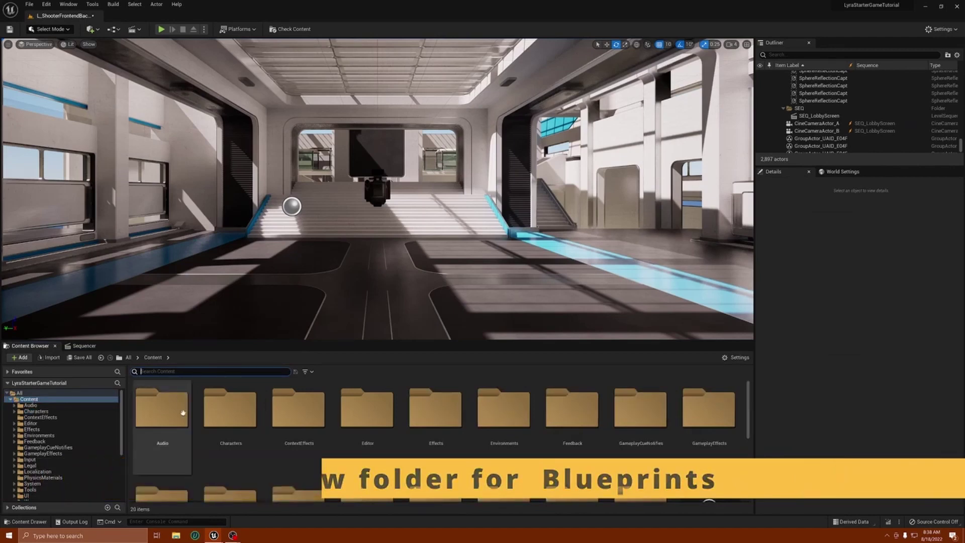
Step: Make a folder named My_Blueprints under Content and open it
right_click(197, 450)
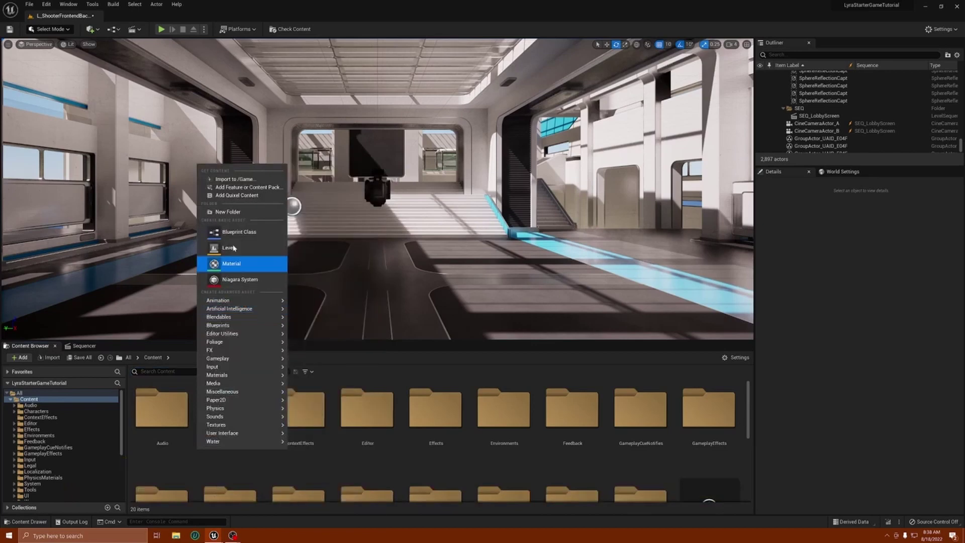
click(234, 213)
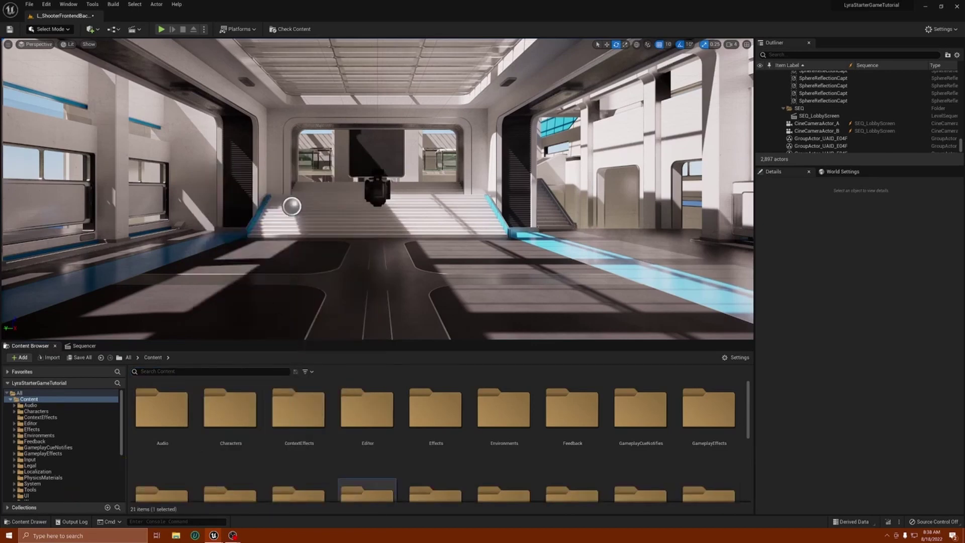
scroll(381, 461, down, 1)
text(Blueprints)
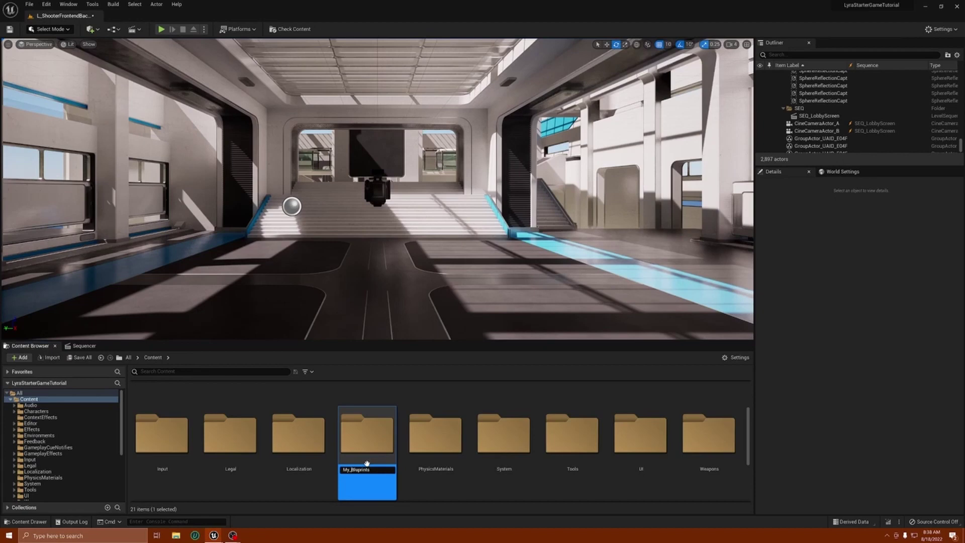
key(Return)
scroll(430, 394, up, 1)
scroll(402, 427, down, 1)
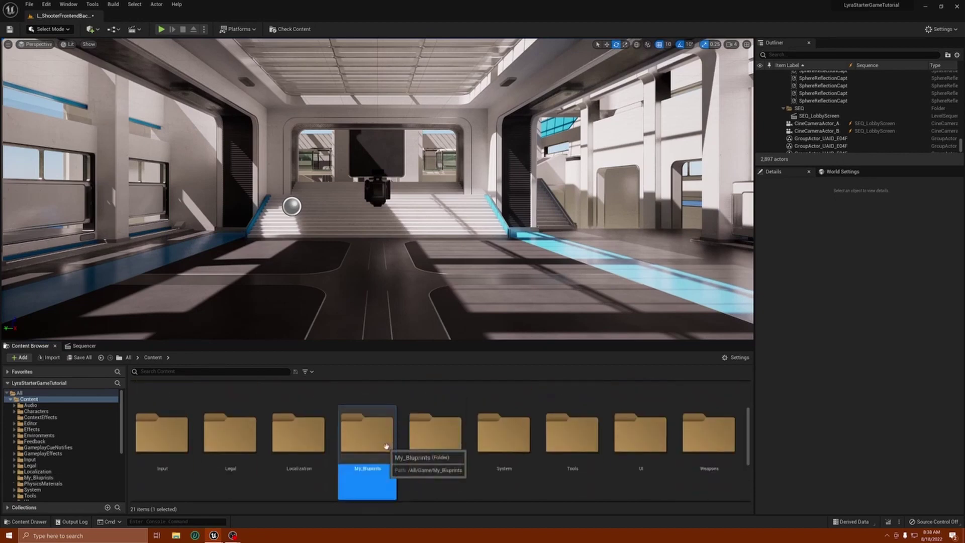
double_click(367, 414)
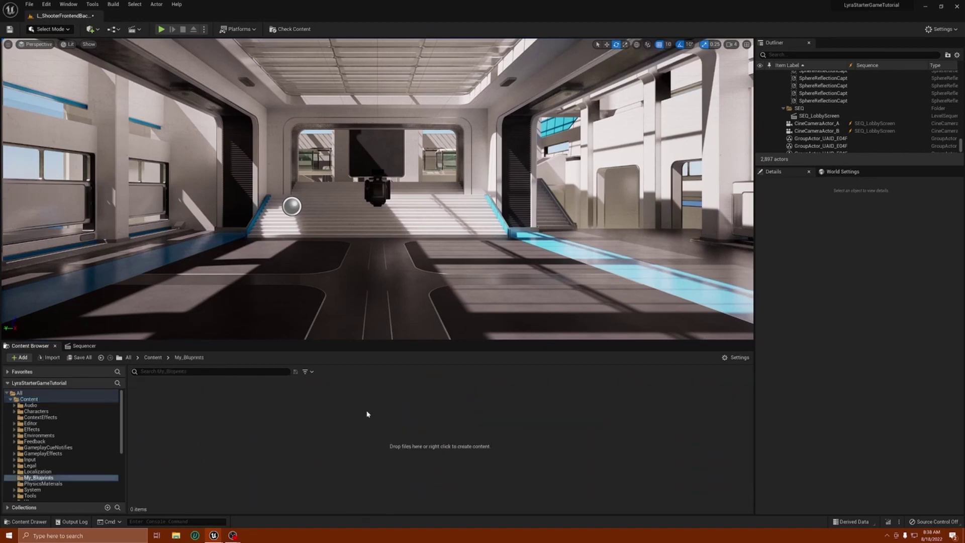
Step: Create a new Blueprint Class with Actor picked from All Classes as its parent
right_click(276, 434)
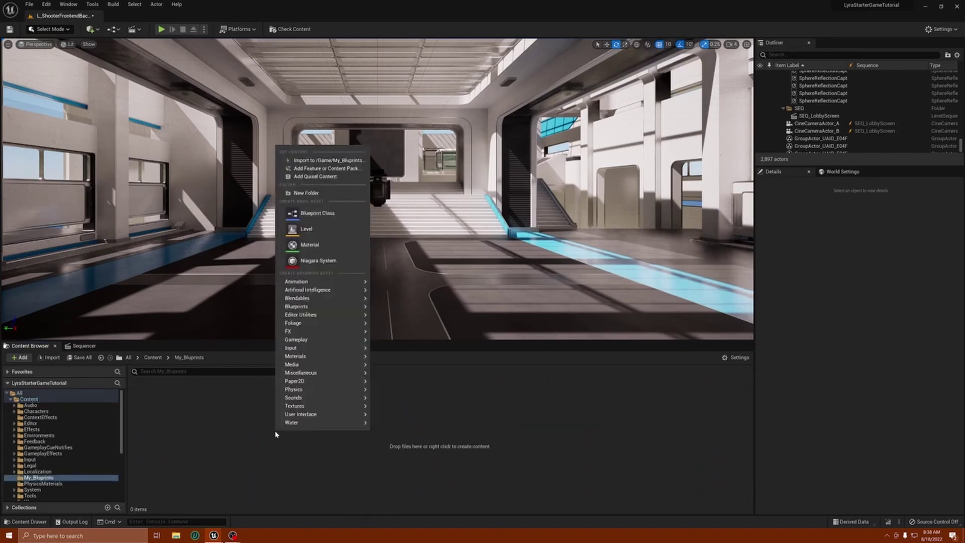
click(317, 213)
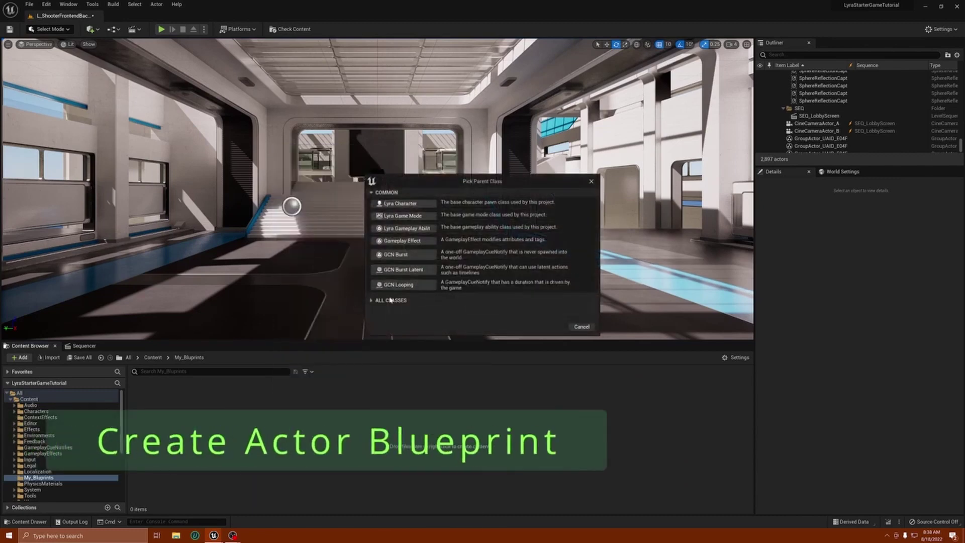
click(372, 301)
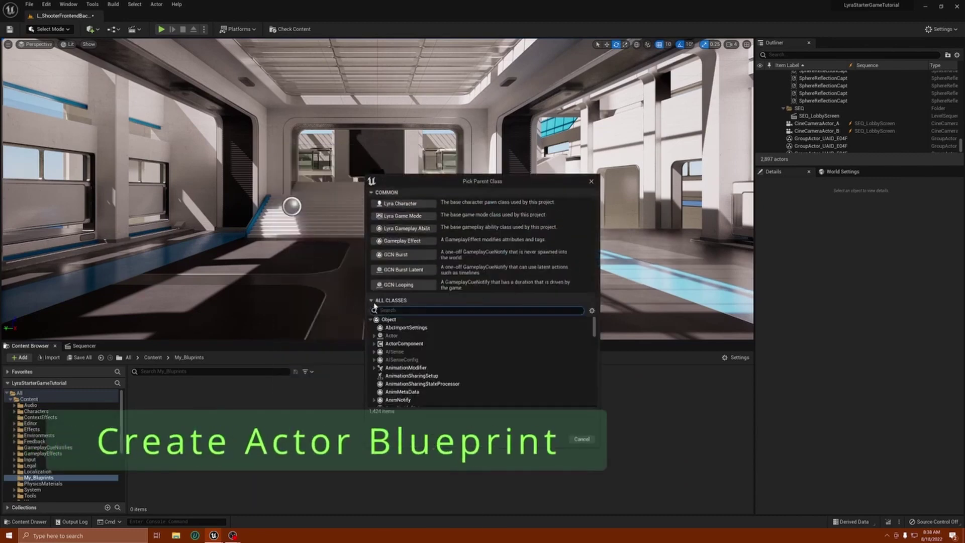
click(391, 337)
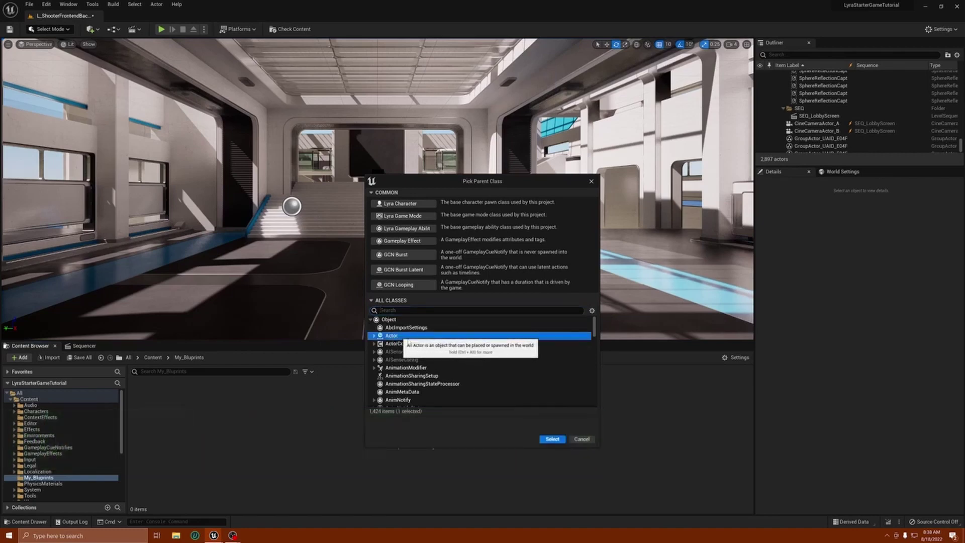
click(552, 439)
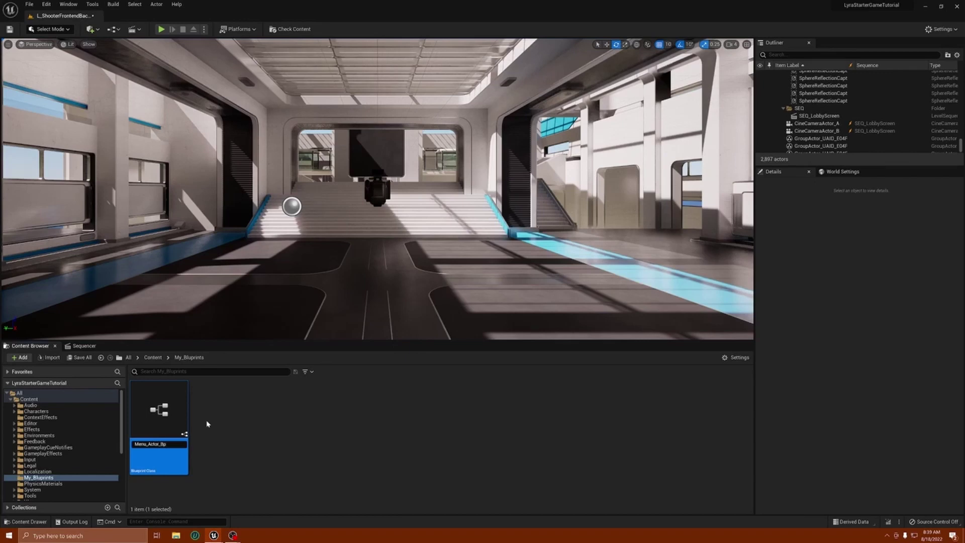
Step: Confirm the name Menu_Actor_Bp and open it in the Blueprint editor's Viewport tab
key(Return)
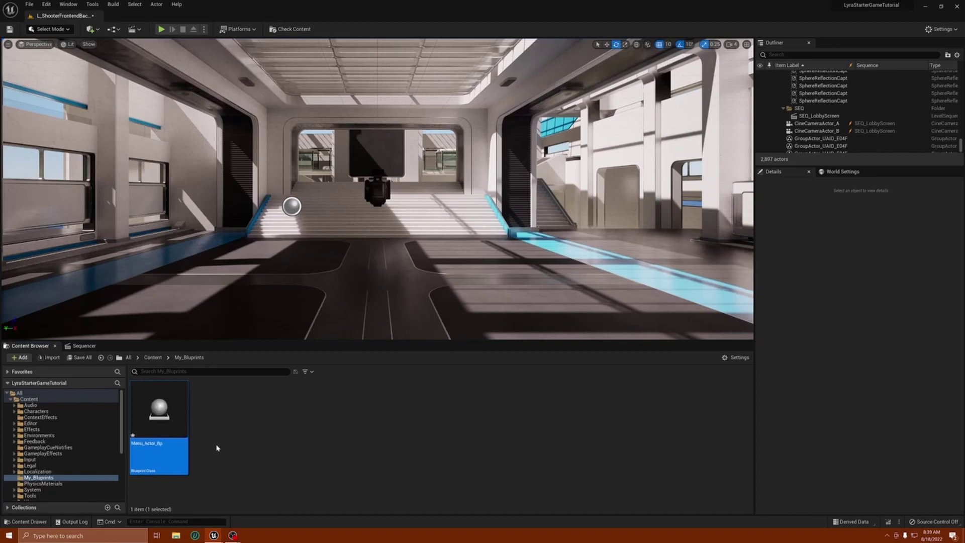
double_click(170, 415)
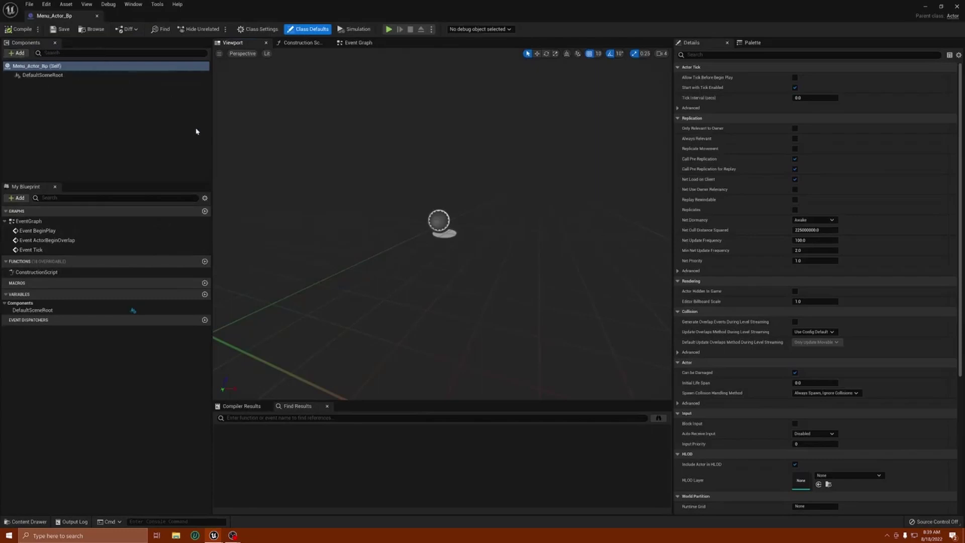
click(362, 43)
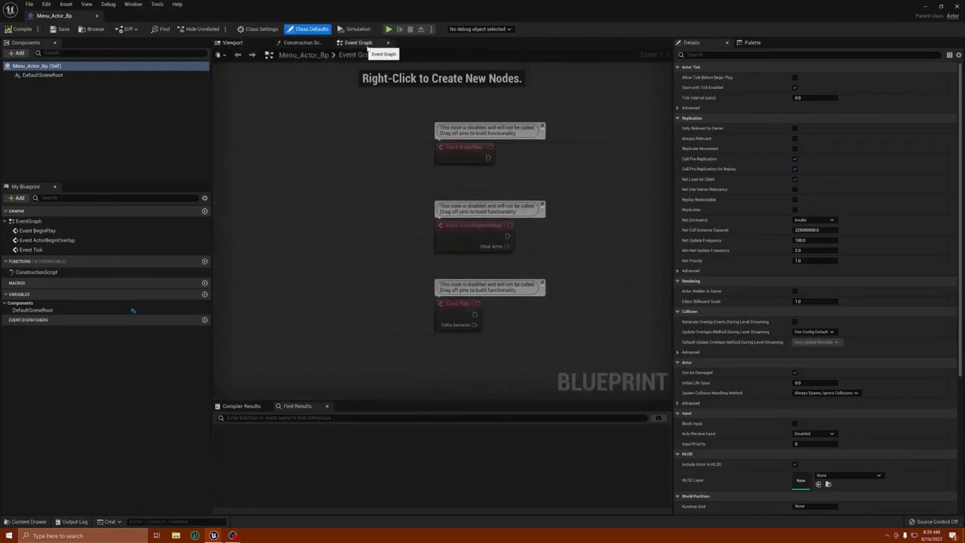
click(300, 43)
click(251, 43)
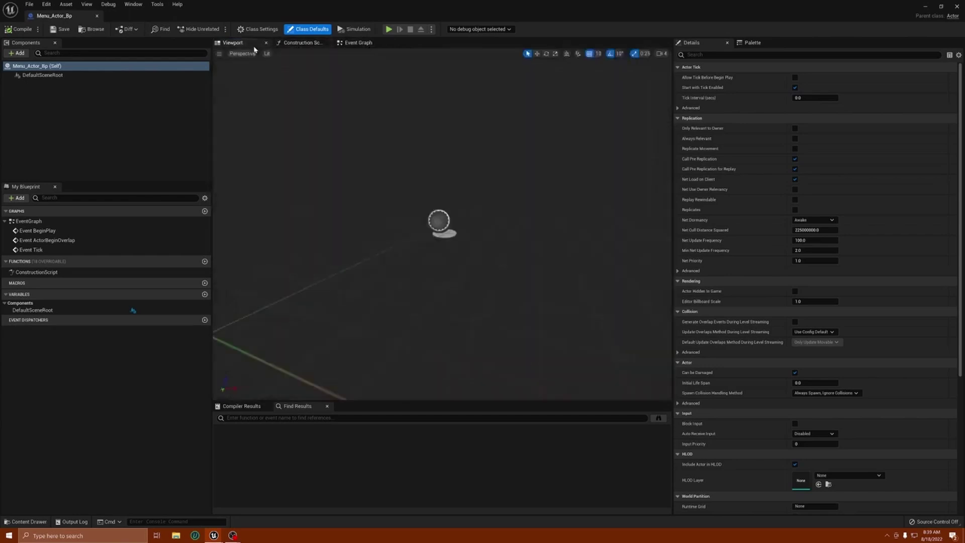
Step: Add a Skeletal Mesh component named SkeletalMesh to the actor
click(20, 53)
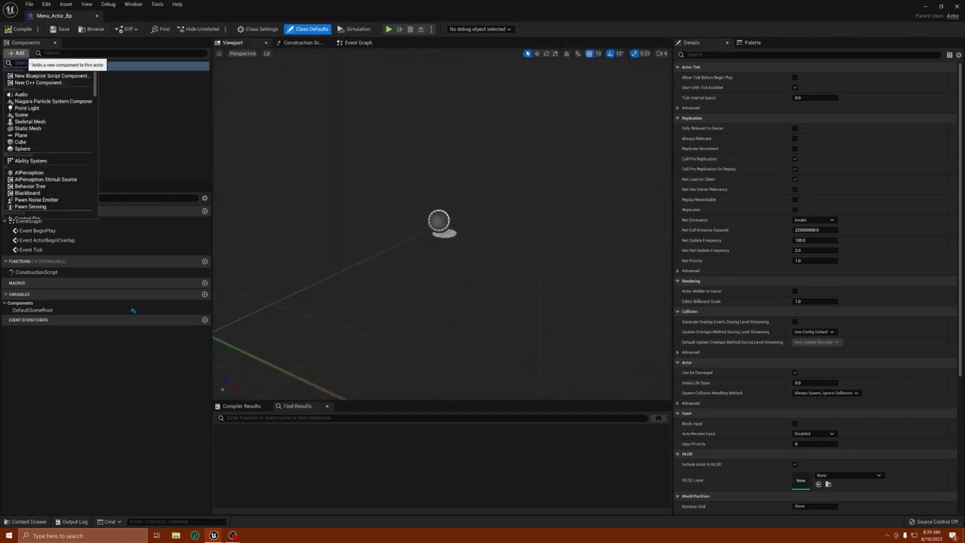
click(60, 122)
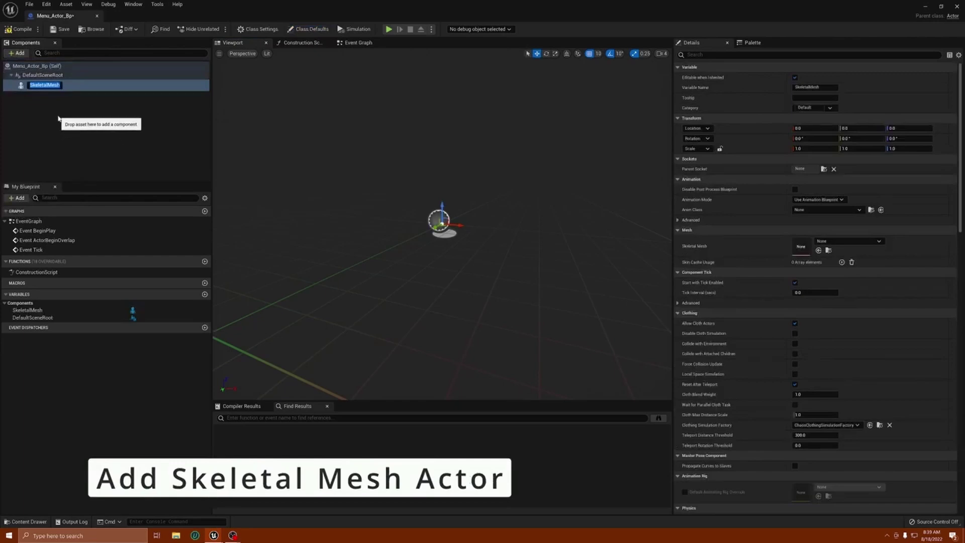
click(59, 120)
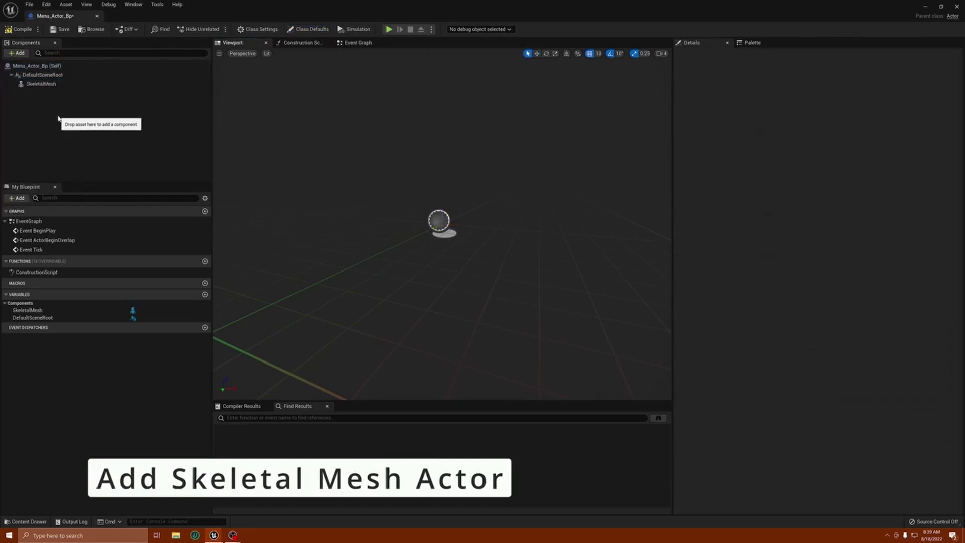
click(22, 86)
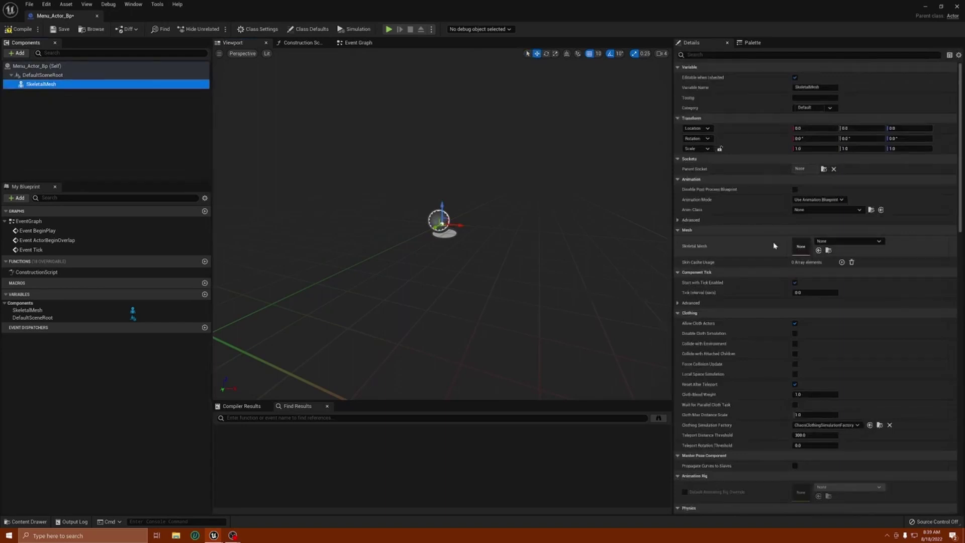
Step: Assign SKM_Quinn as the component's skeletal mesh and center the character in view
click(836, 244)
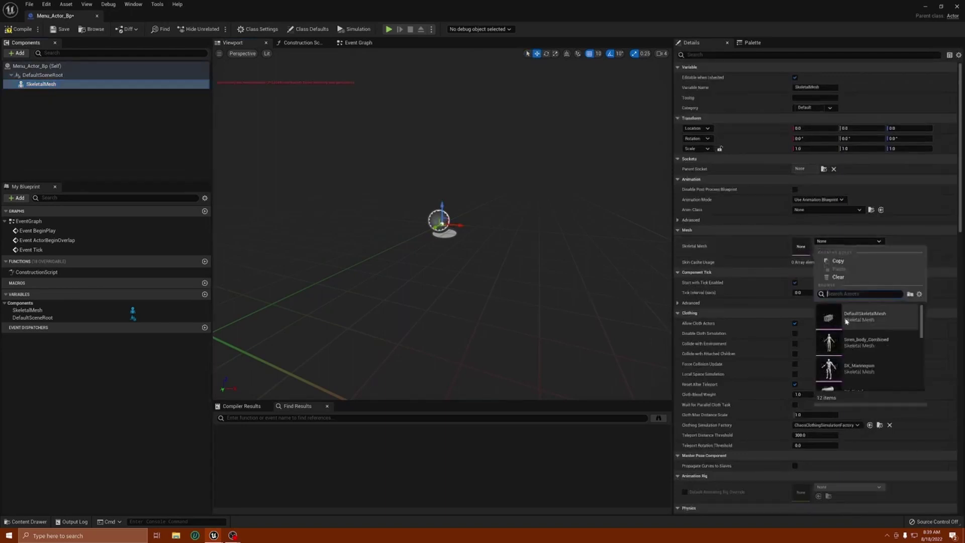
scroll(864, 345, down, 2)
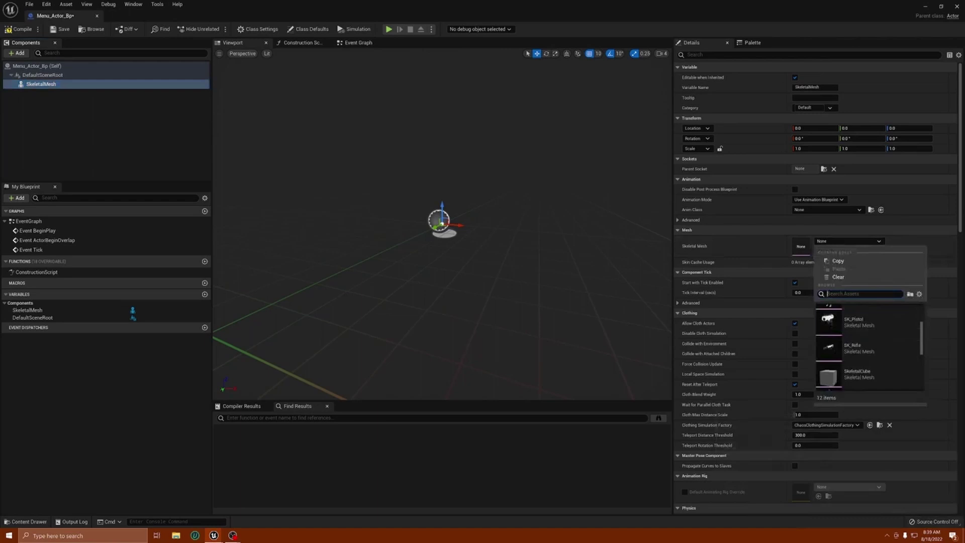
text(qu)
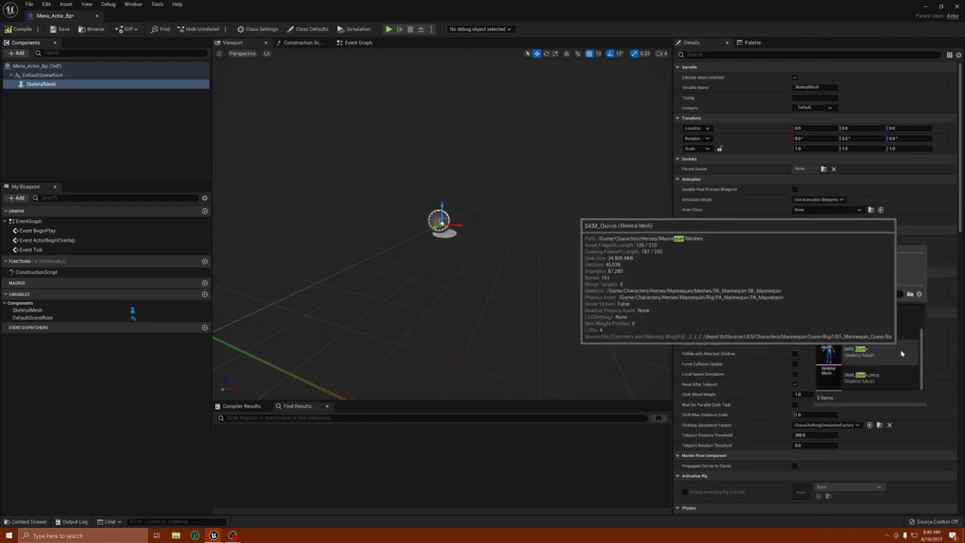
mouse_move(824, 354)
scroll(825, 354, up, 1)
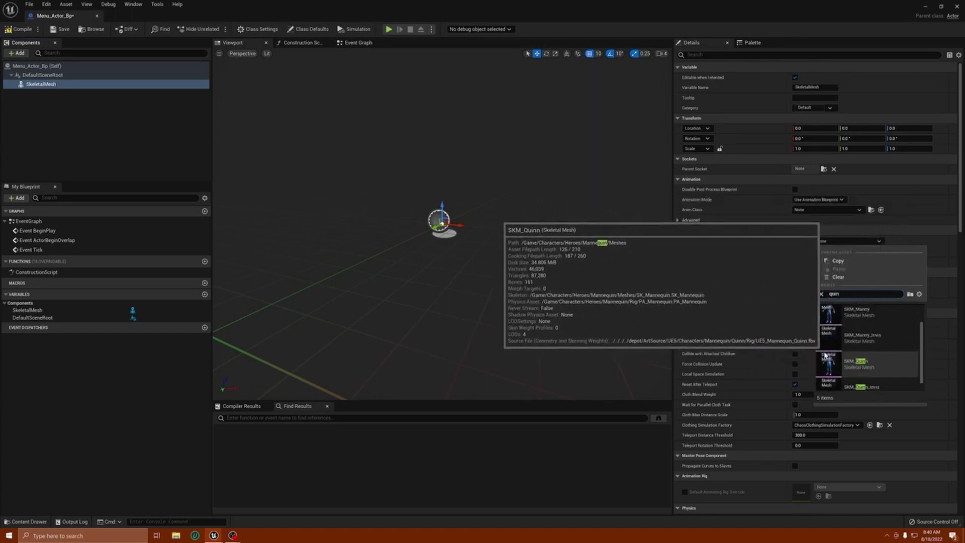
scroll(849, 319, down, 1)
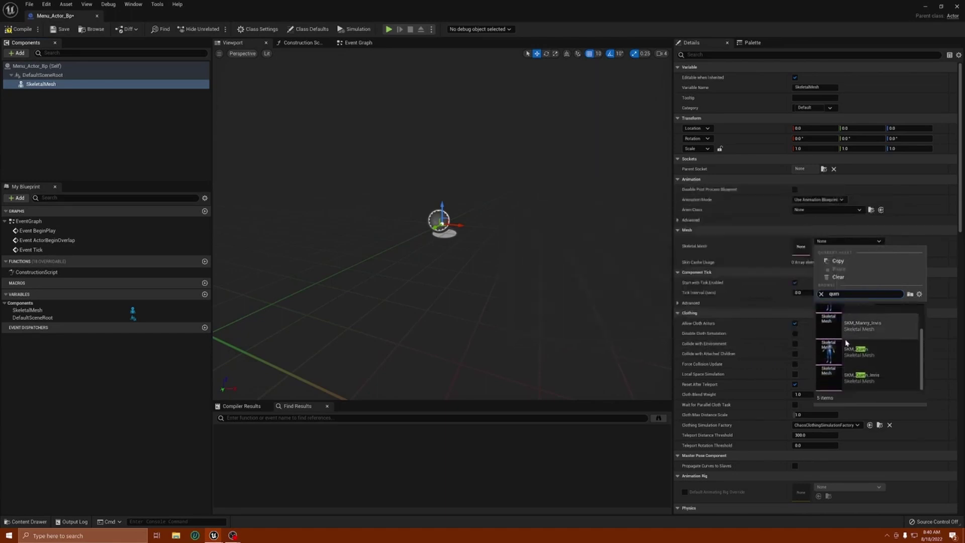
click(850, 357)
scroll(578, 280, down, 5)
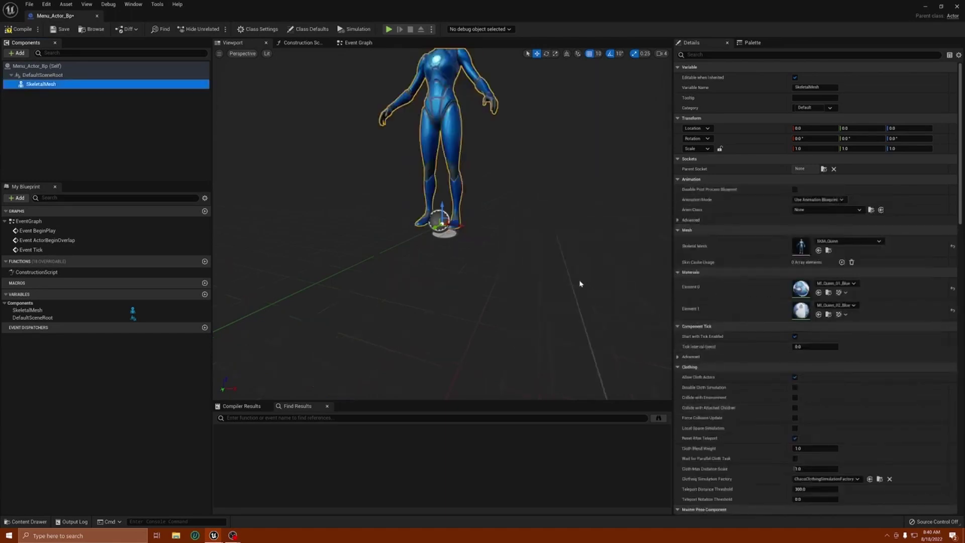
mouse_move(546, 262)
right_down()
mouse_move(584, 263)
mouse_move(539, 254)
right_up()
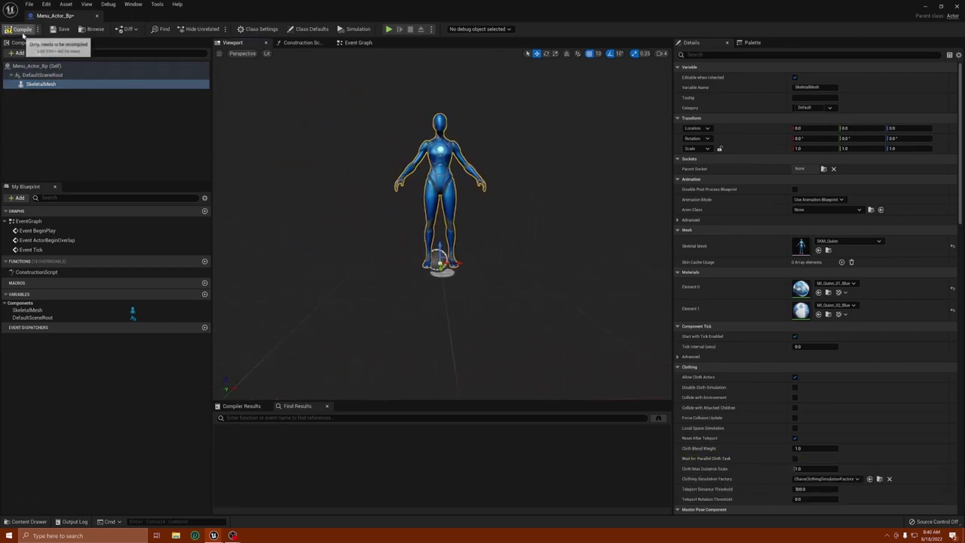
Step: Switch the SkeletalMesh Animation Mode to Use Animation Asset, saving before and after
click(55, 29)
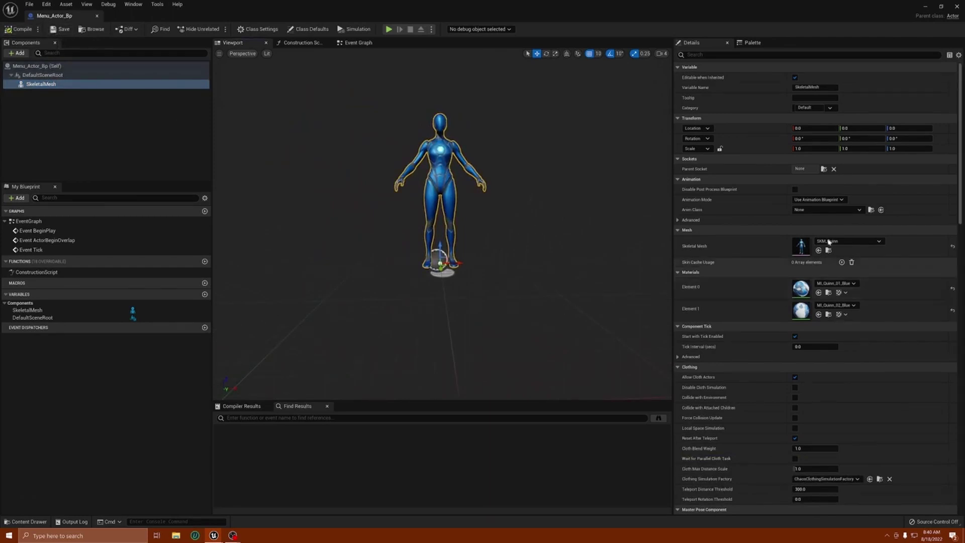
click(835, 199)
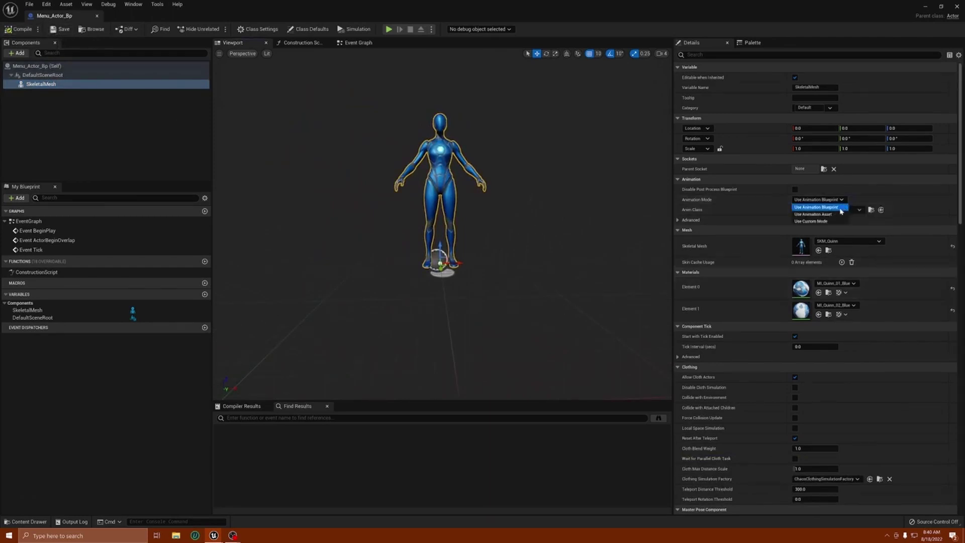
click(813, 214)
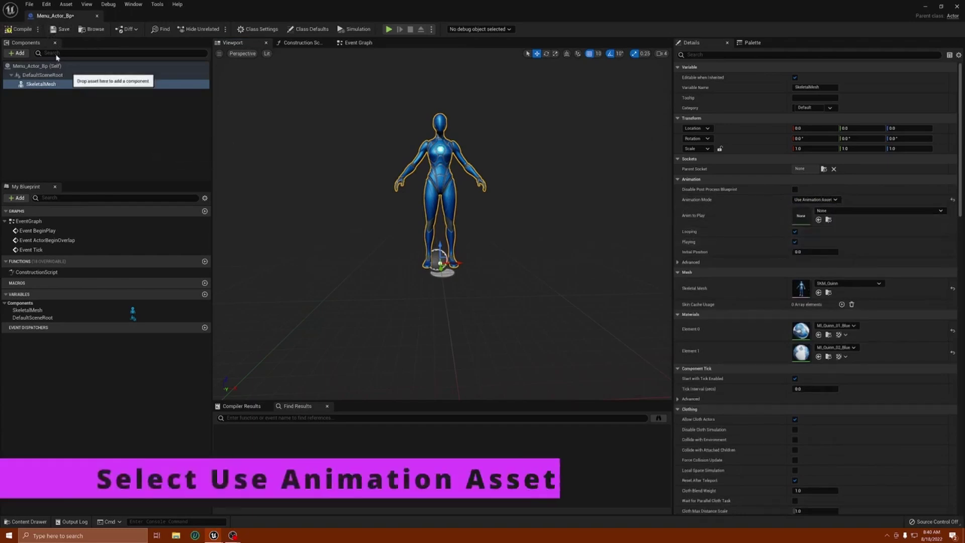
click(60, 29)
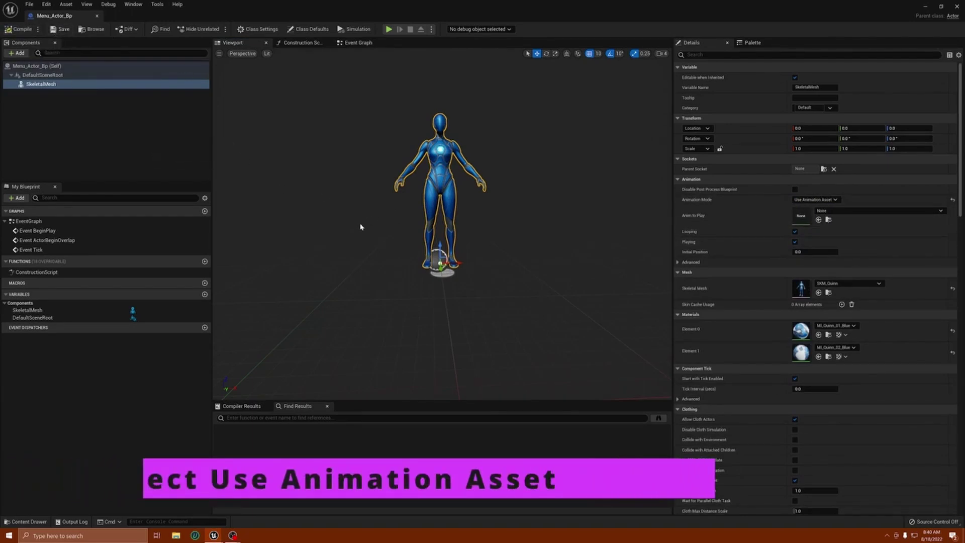
scroll(362, 231, down, 3)
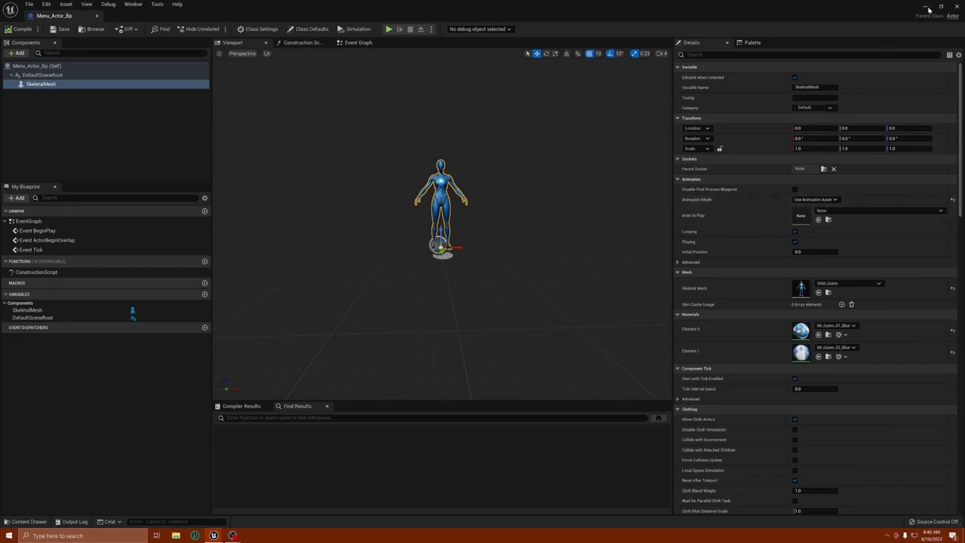
Step: Close the blueprint editor and add the My_Blueprints folder to Favorites
click(955, 8)
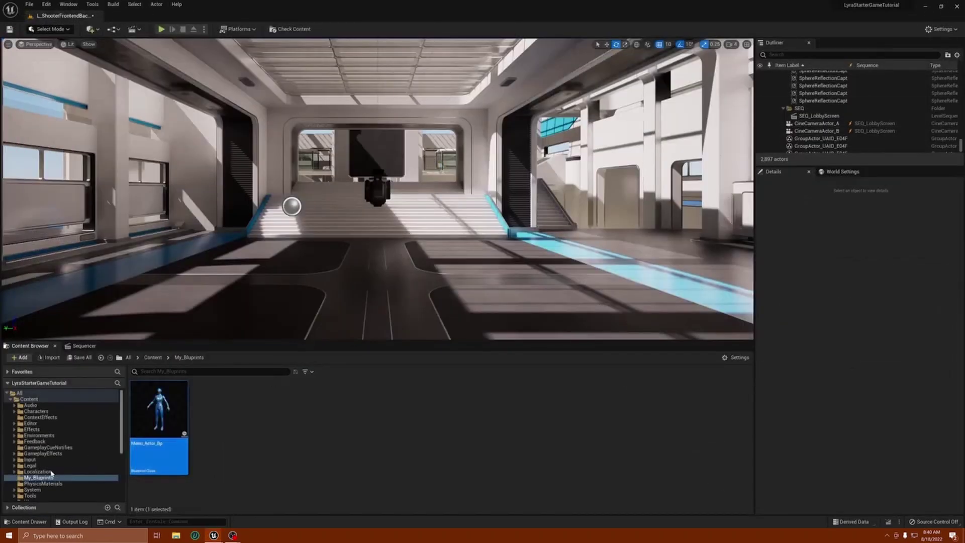
right_click(34, 478)
click(49, 366)
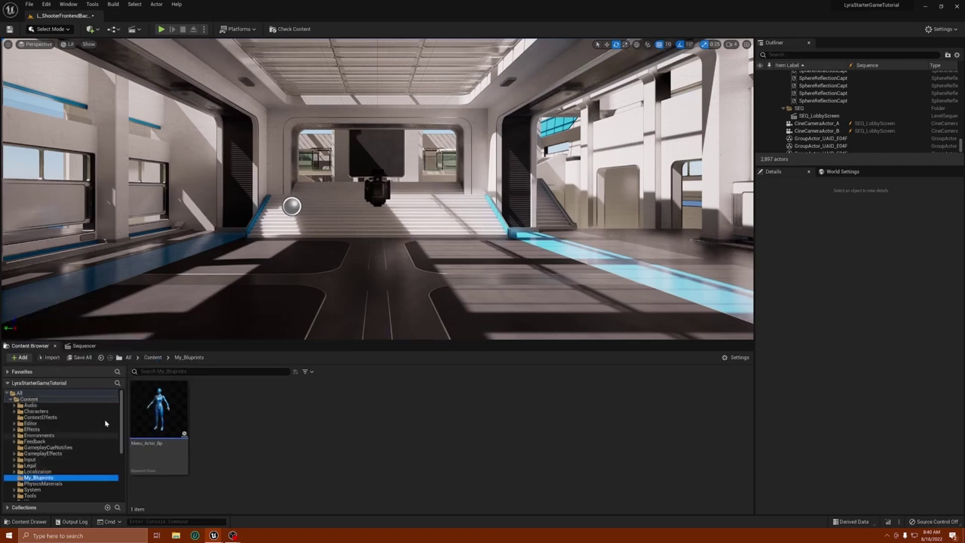
click(7, 372)
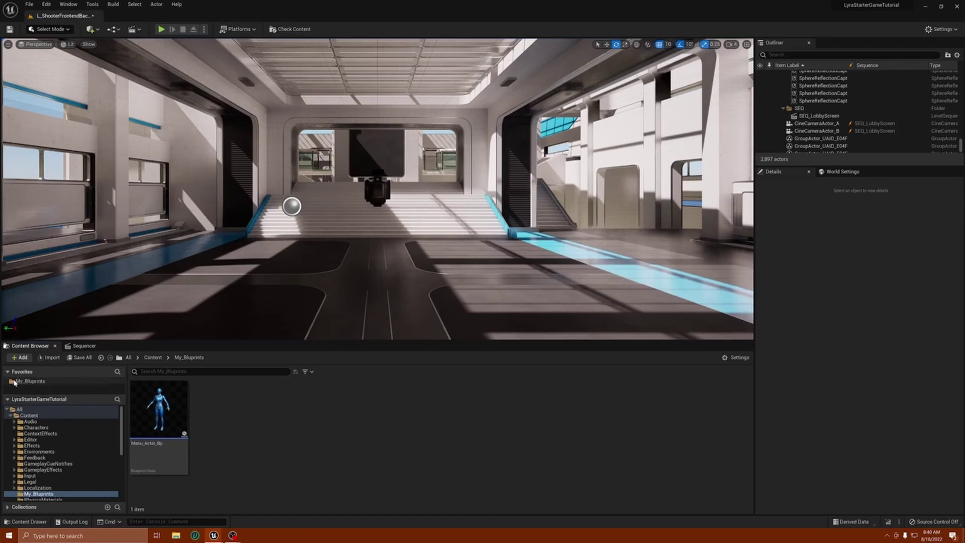
Step: Give the favorited My_Blueprints folder a custom blue colour
right_click(15, 383)
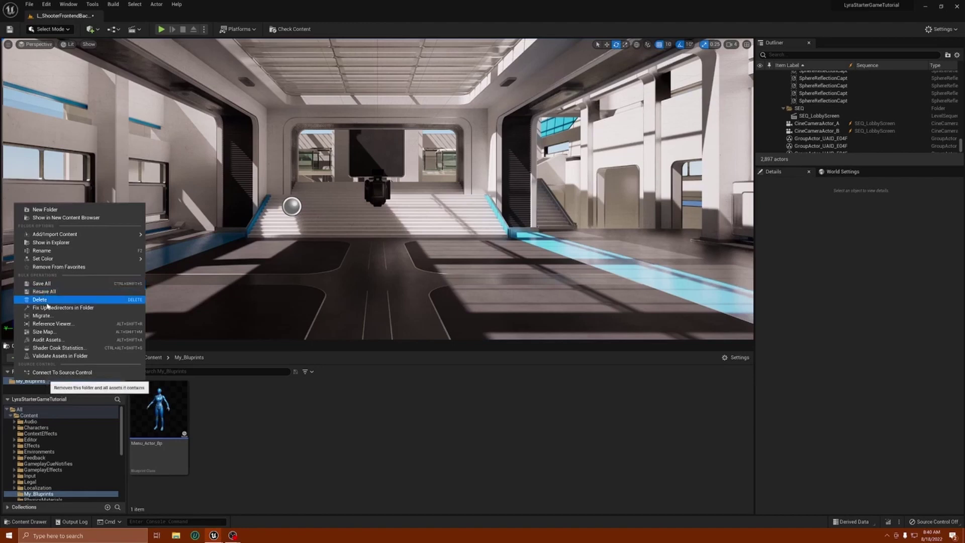
mouse_move(86, 258)
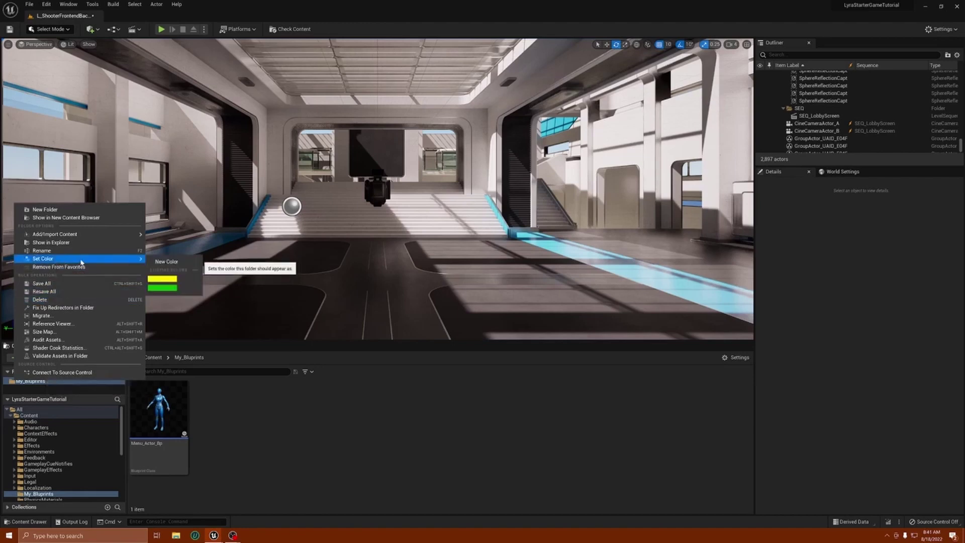
click(160, 263)
drag(208, 332, 178, 306)
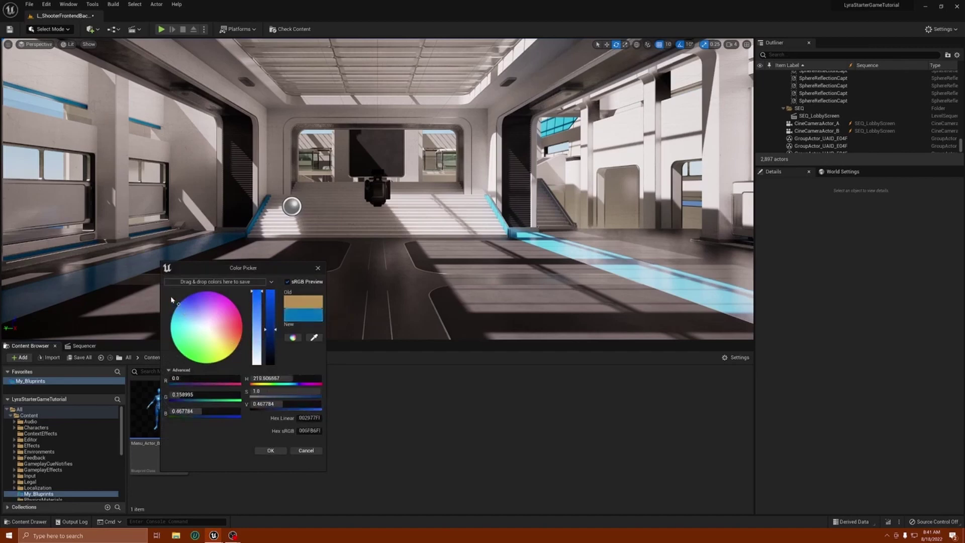
click(271, 450)
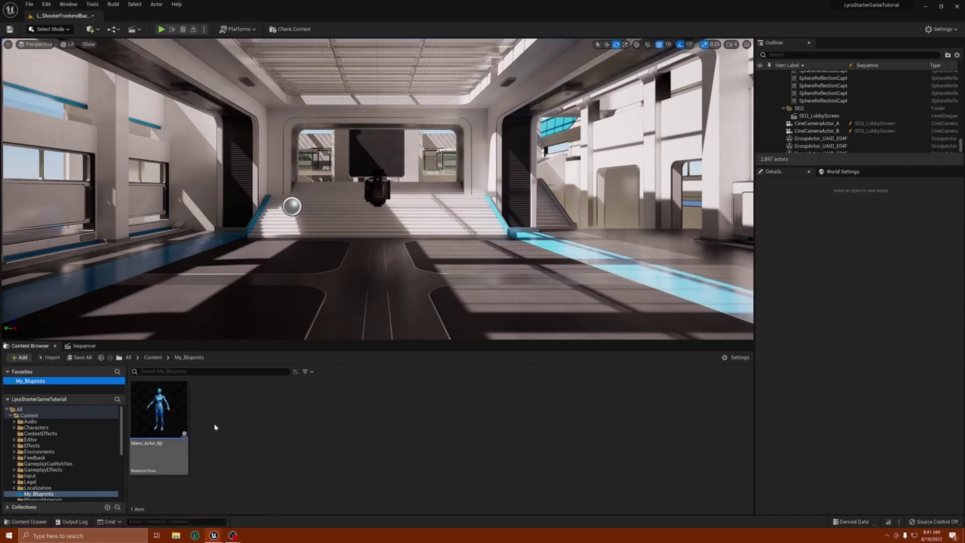
Step: Drop Menu_Actor_Bp into the lobby, then focus on Menu_Actor_Bp2 and view it from the front
drag(161, 408, 390, 274)
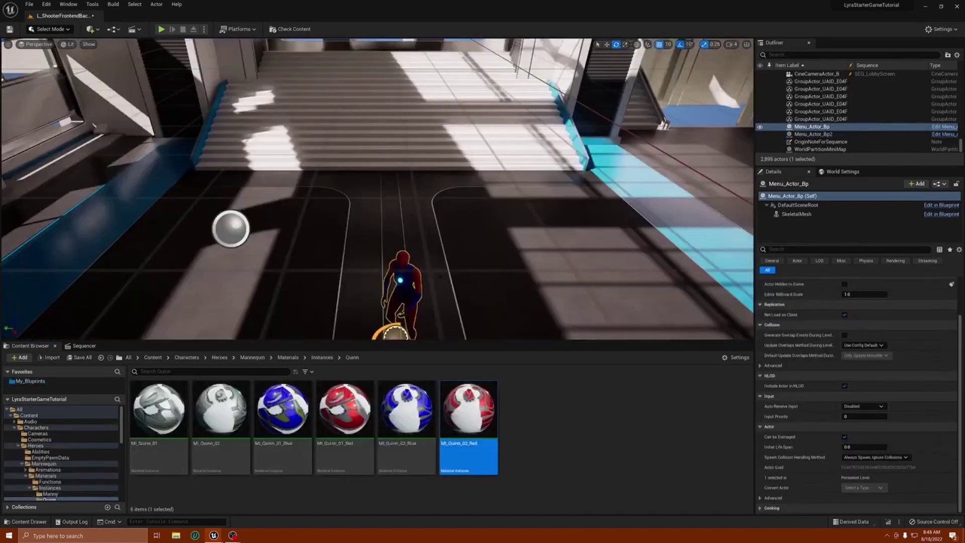
mouse_move(378, 191)
right_down()
mouse_move(377, 174)
mouse_move(363, 182)
right_up()
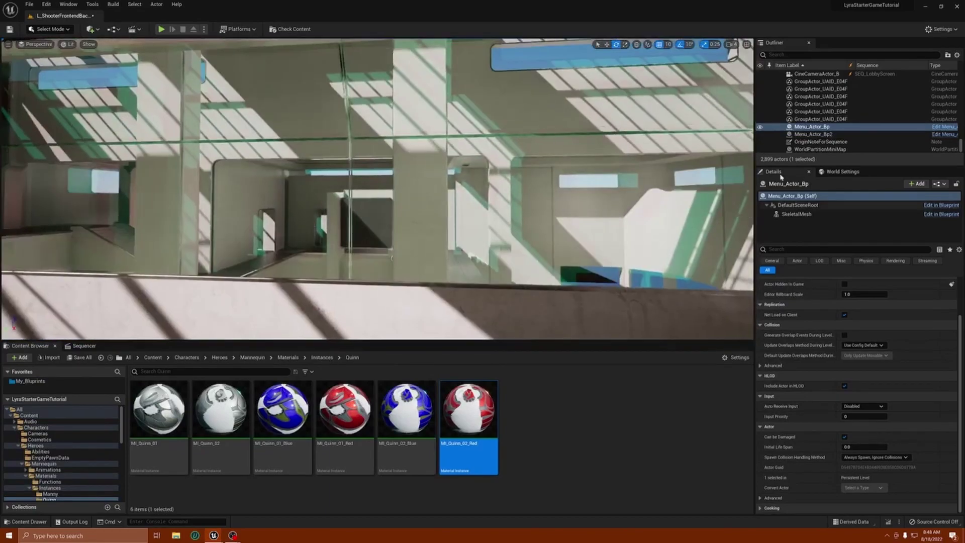
click(807, 134)
double_click(807, 134)
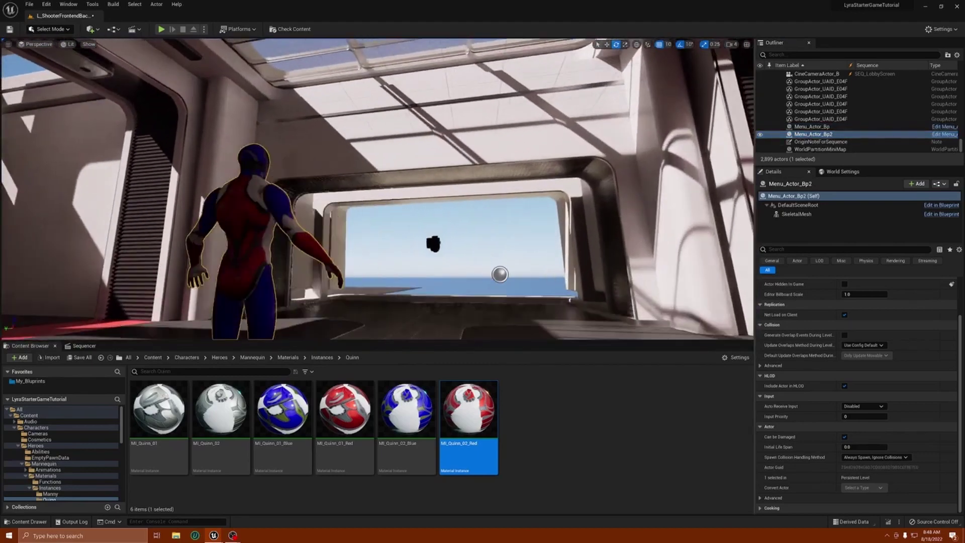
right_drag(377, 186, 332, 186)
right_drag(553, 222, 572, 223)
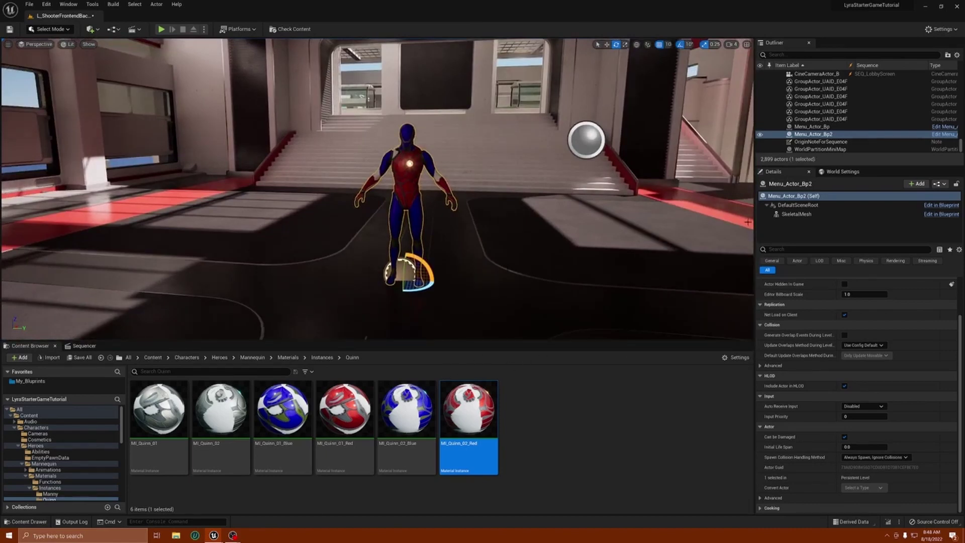
Step: Set the SkeletalMesh's Anim to Play to MF_Rifle_IdleBreak_Fidget, found by searching 'idle'
click(797, 214)
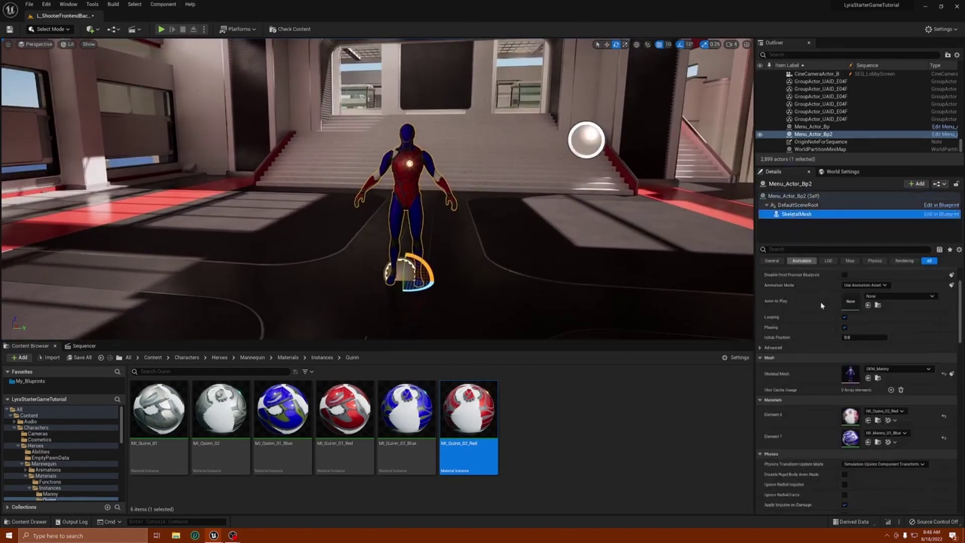
click(881, 297)
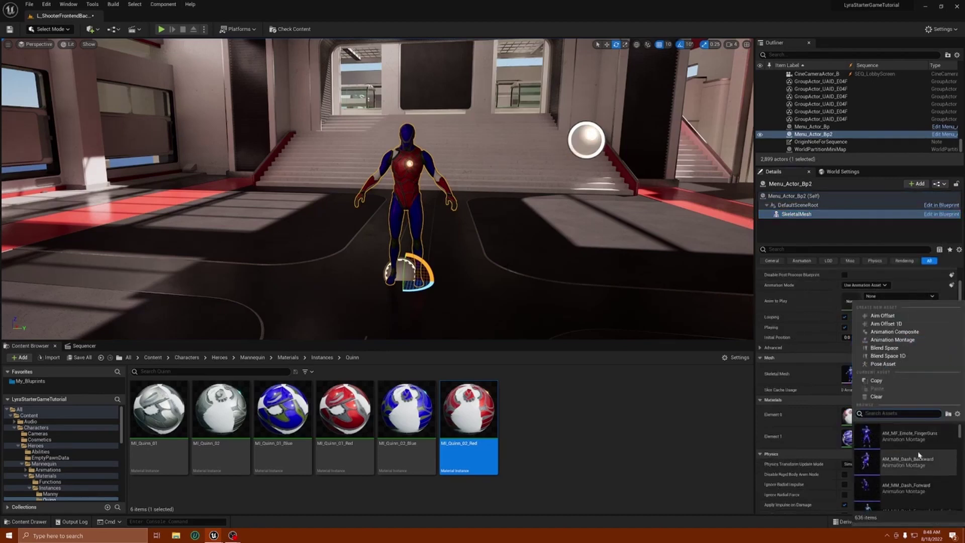
scroll(923, 460, down, 3)
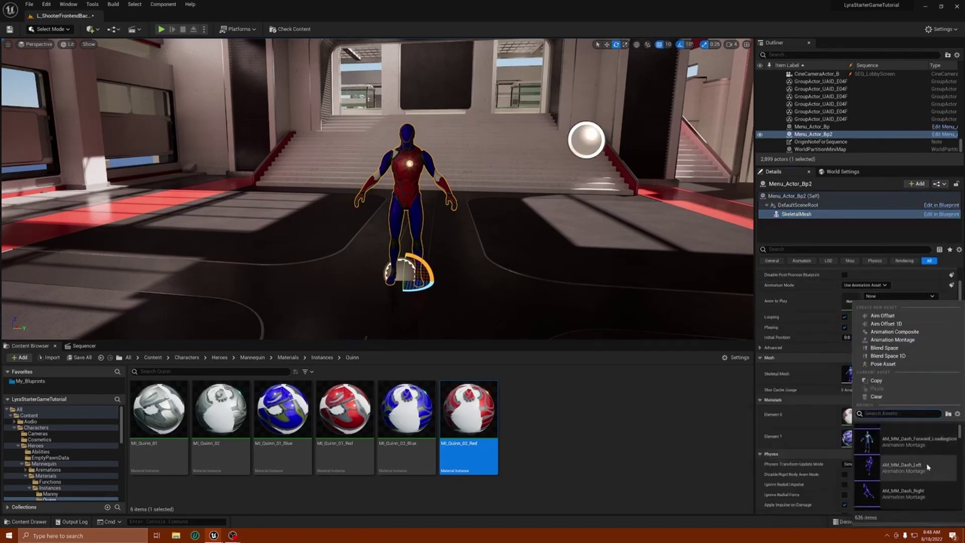
scroll(928, 467, down, 5)
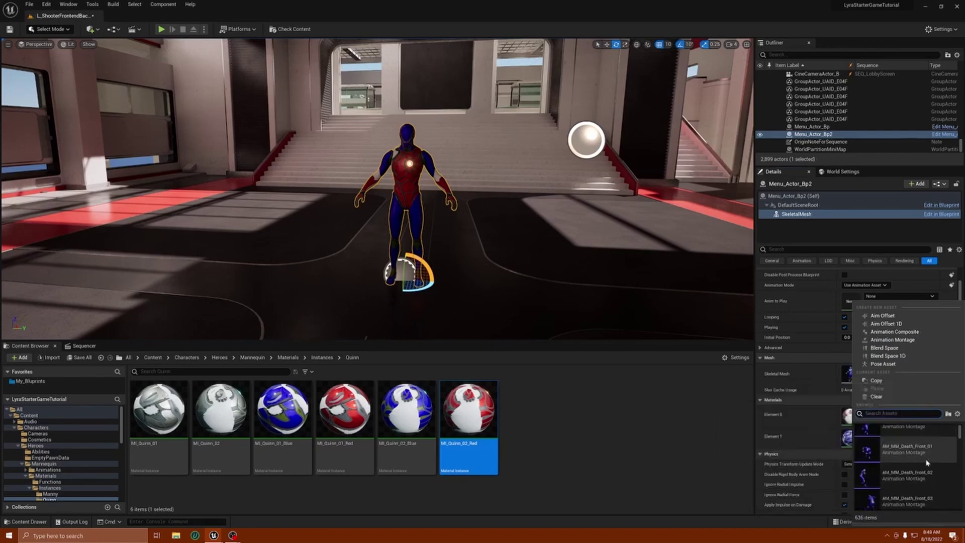
scroll(928, 463, down, 5)
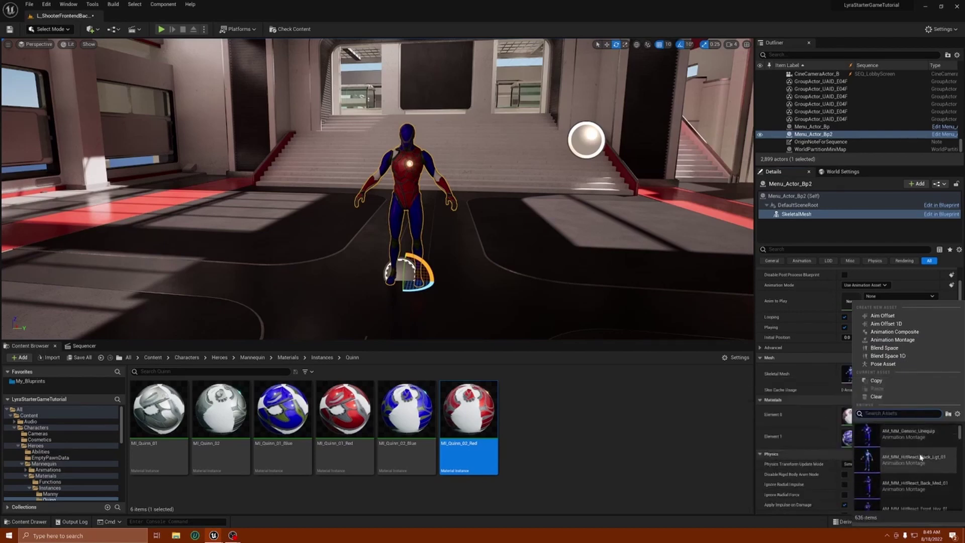
click(878, 414)
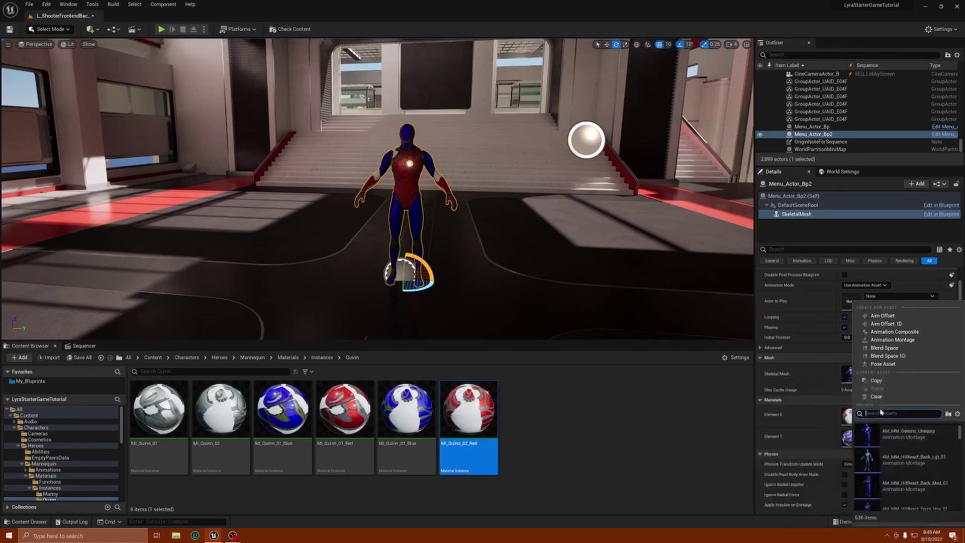
text(idle)
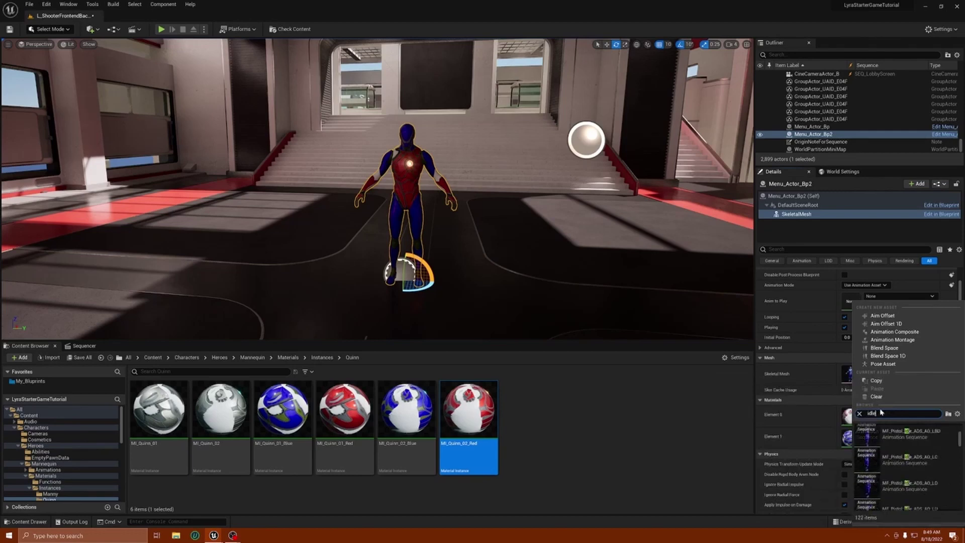
scroll(896, 464, down, 2)
scroll(895, 463, down, 3)
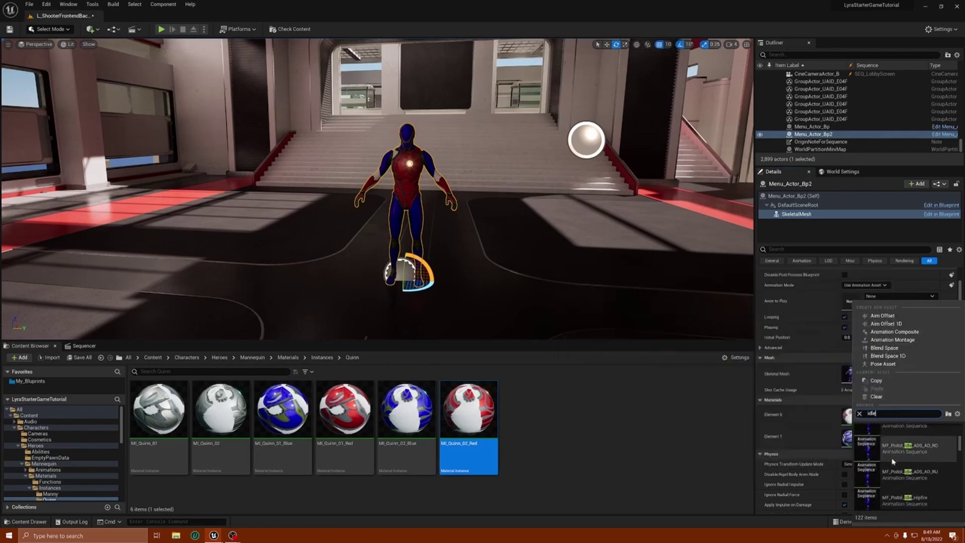
scroll(893, 462, down, 2)
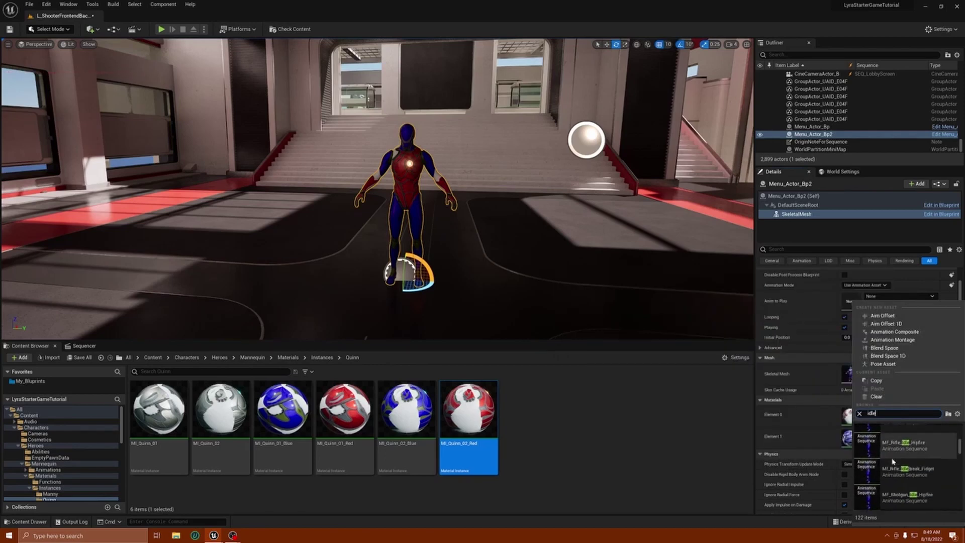
scroll(893, 462, down, 1)
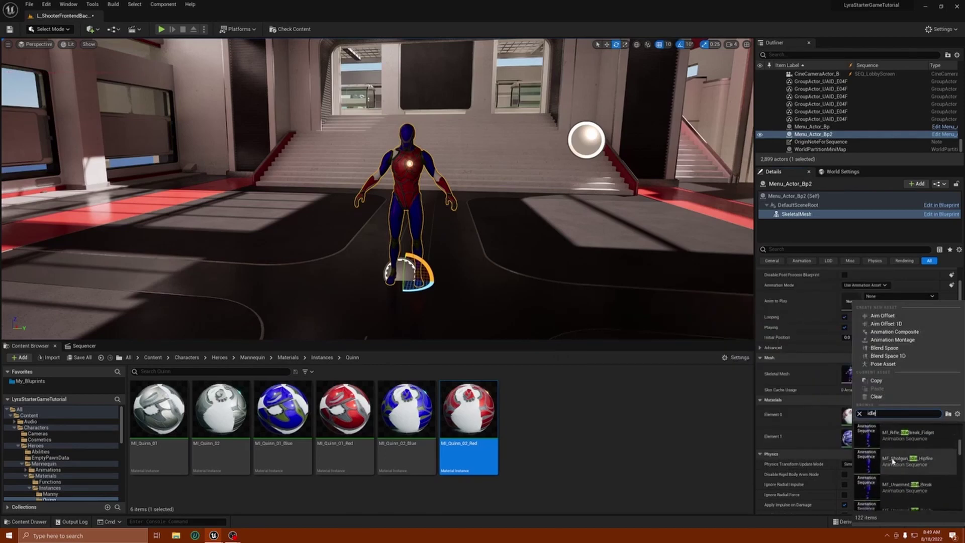
click(895, 438)
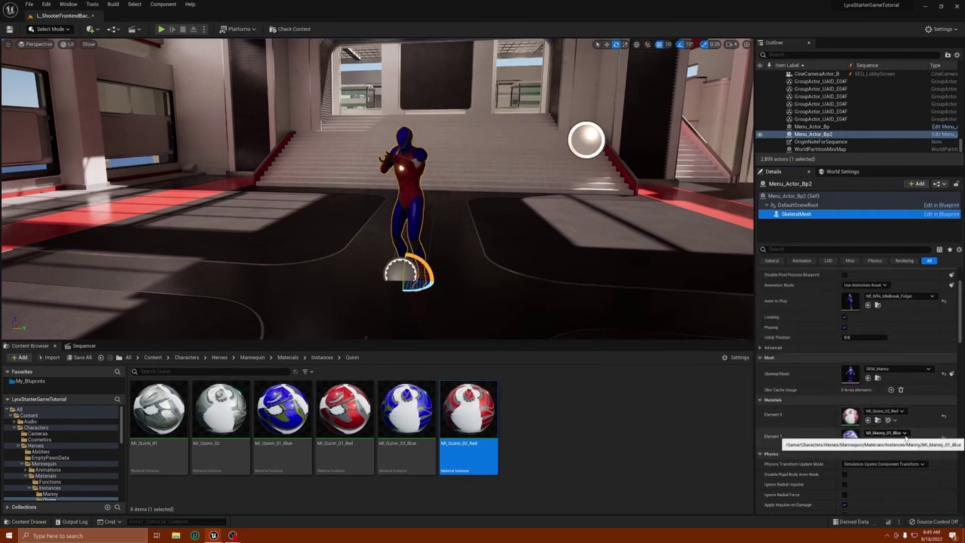
Step: Change Menu_Actor_Bp2's Anim to Play to MF_Unarmed_Idle_Break using a 'break' search
click(908, 296)
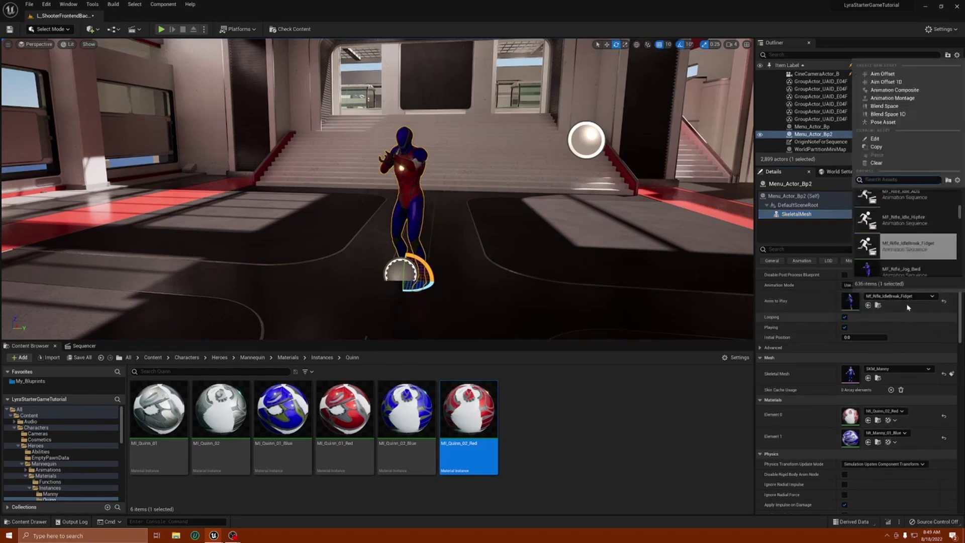
text(break)
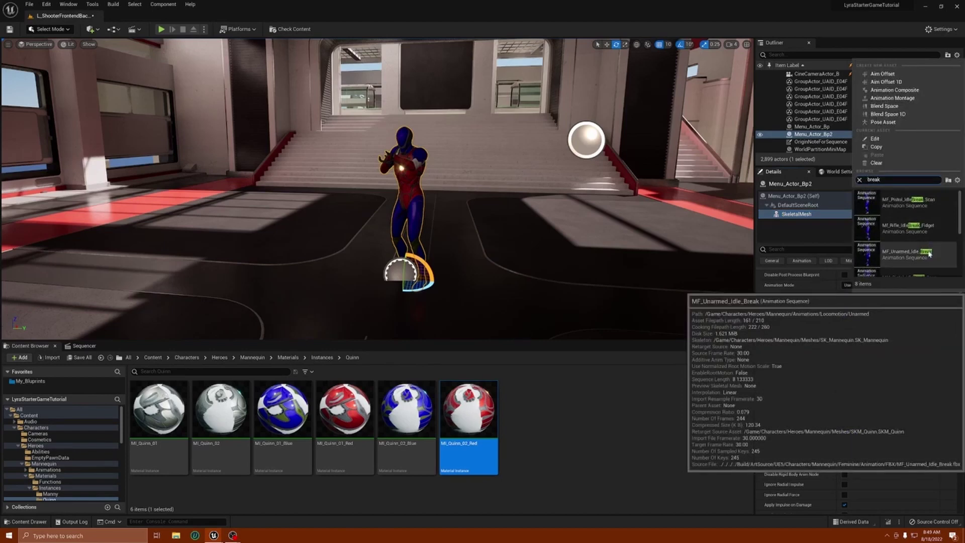
scroll(925, 262, down, 2)
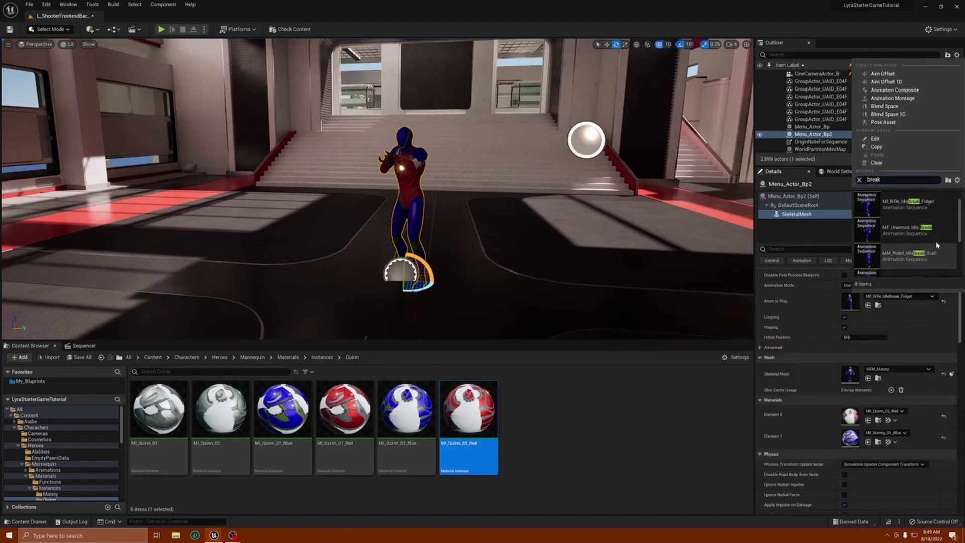
click(902, 230)
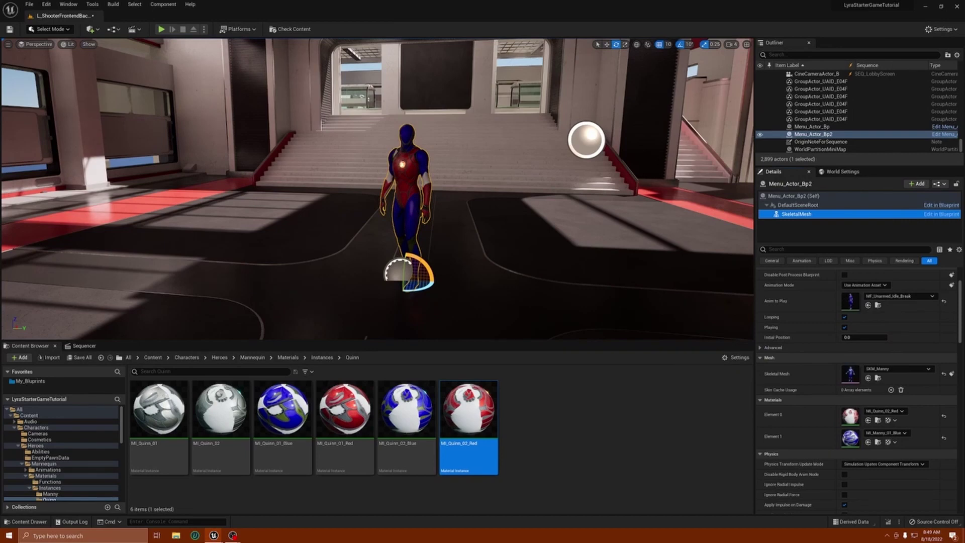
Step: Focus on Menu_Actor_Bp and select its SkeletalMesh component to see its finger-guns animation
double_click(807, 128)
mouse_move(377, 190)
right_down()
mouse_move(377, 201)
mouse_move(377, 186)
right_up()
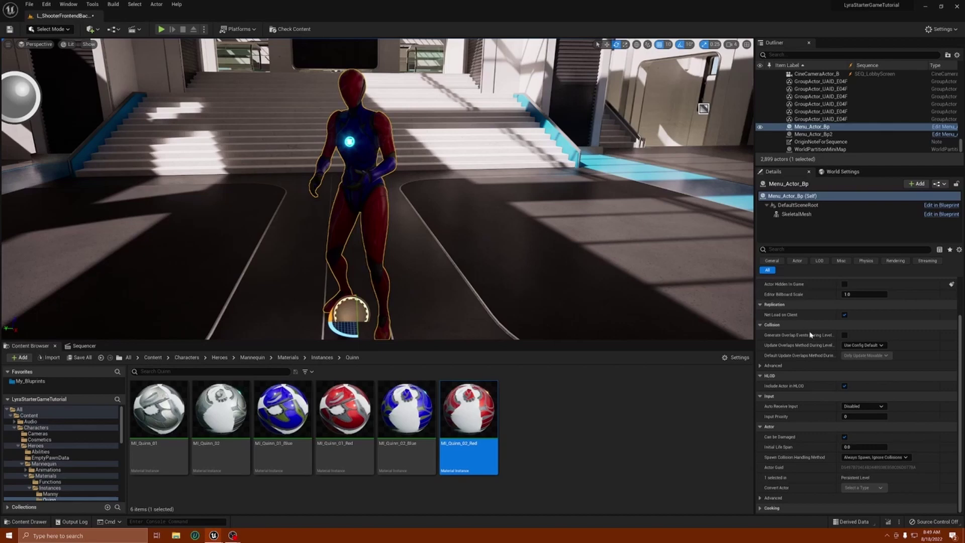
scroll(811, 334, up, 2)
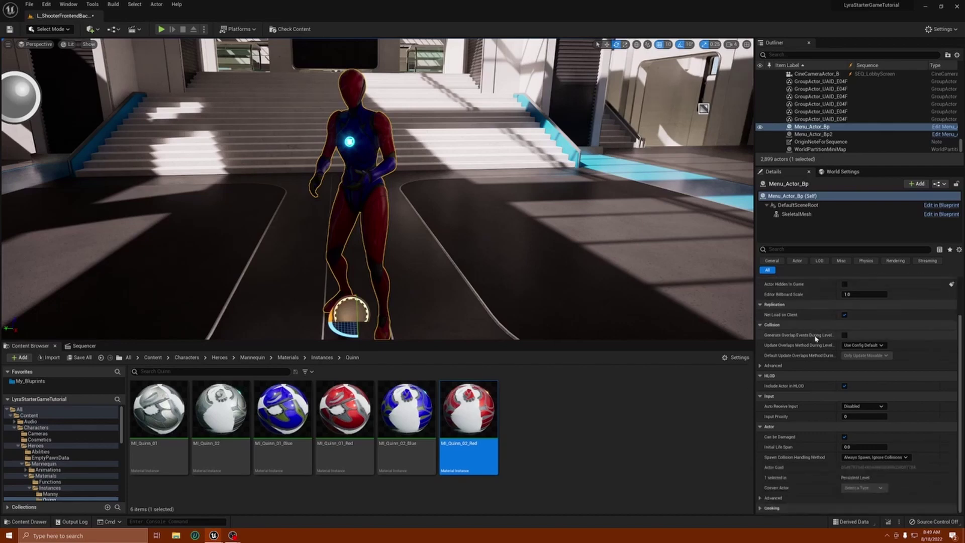
click(796, 214)
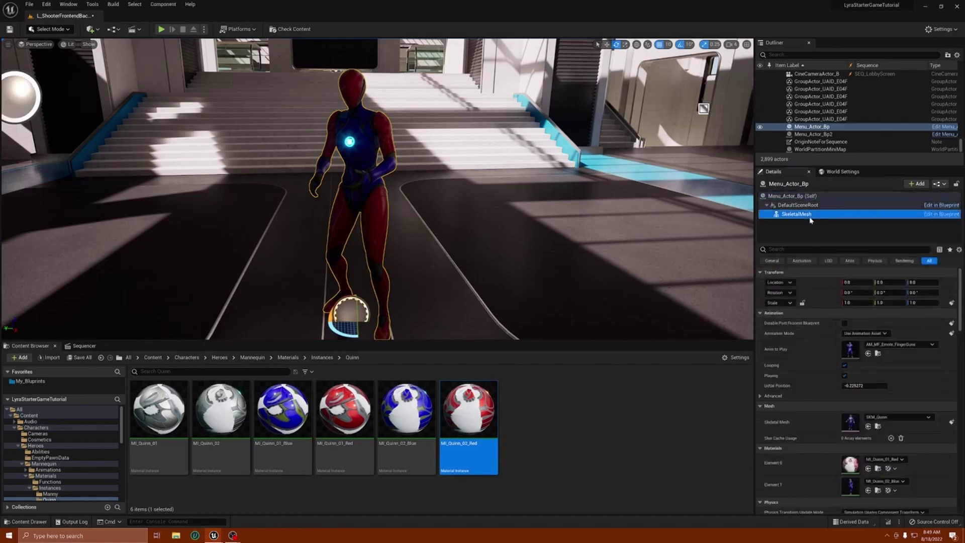
Step: Replace Menu_Actor_Bp's finger-guns emote with MM_Unarmed_IdleBreak_Scan, found by searching 'break'
click(900, 345)
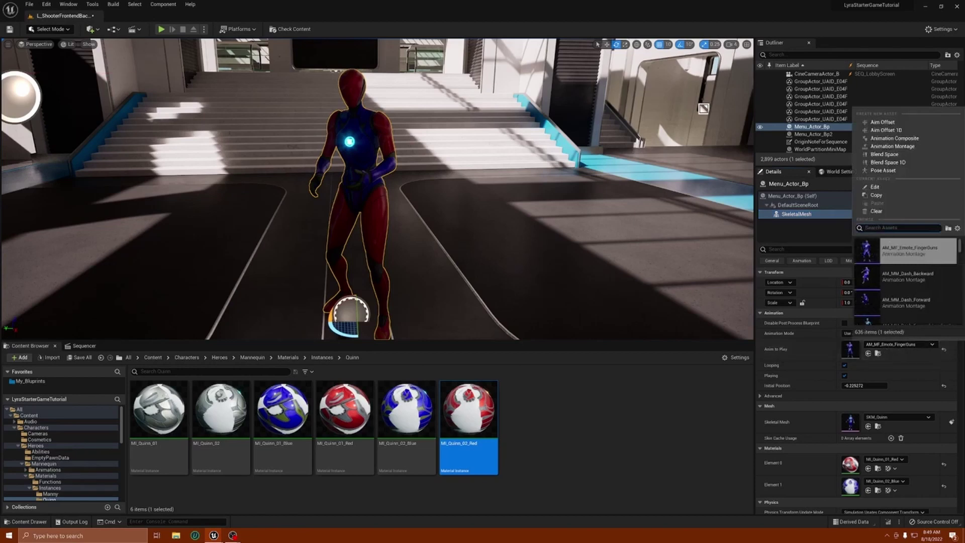
text(break)
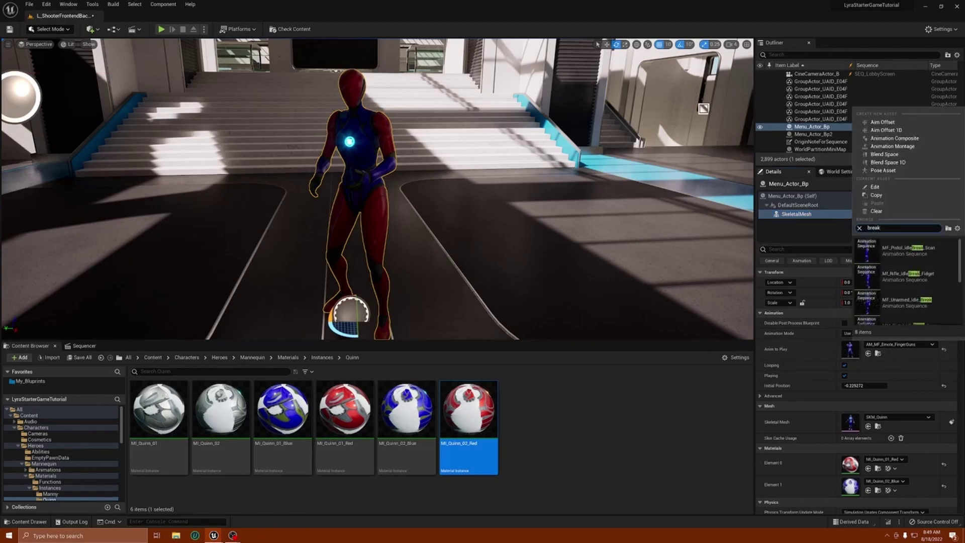
mouse_move(948, 282)
scroll(939, 281, down, 1)
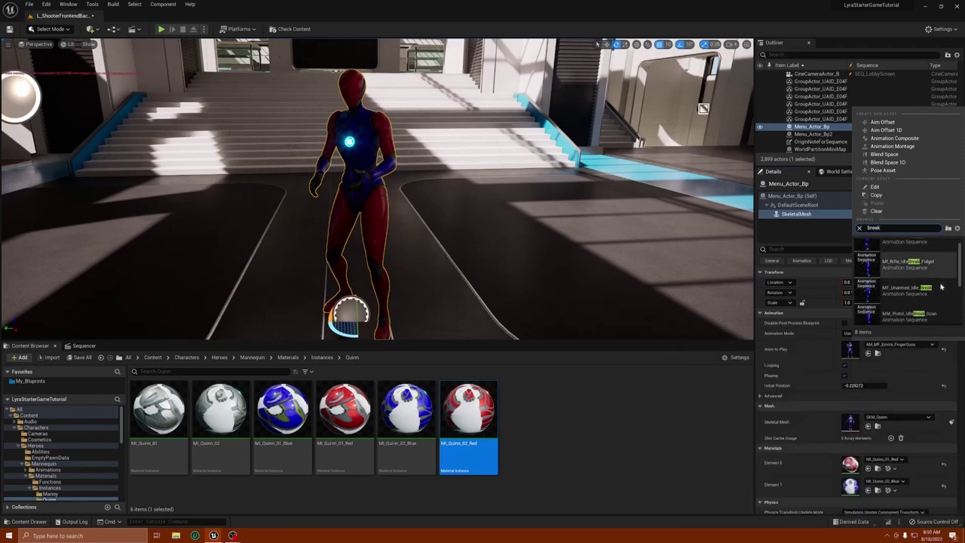
scroll(942, 287, up, 1)
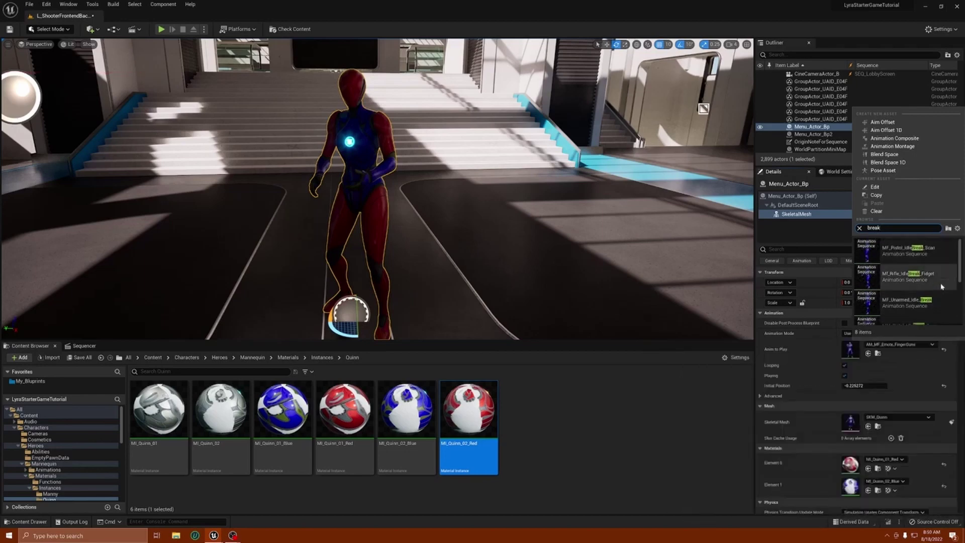
scroll(942, 286, down, 1)
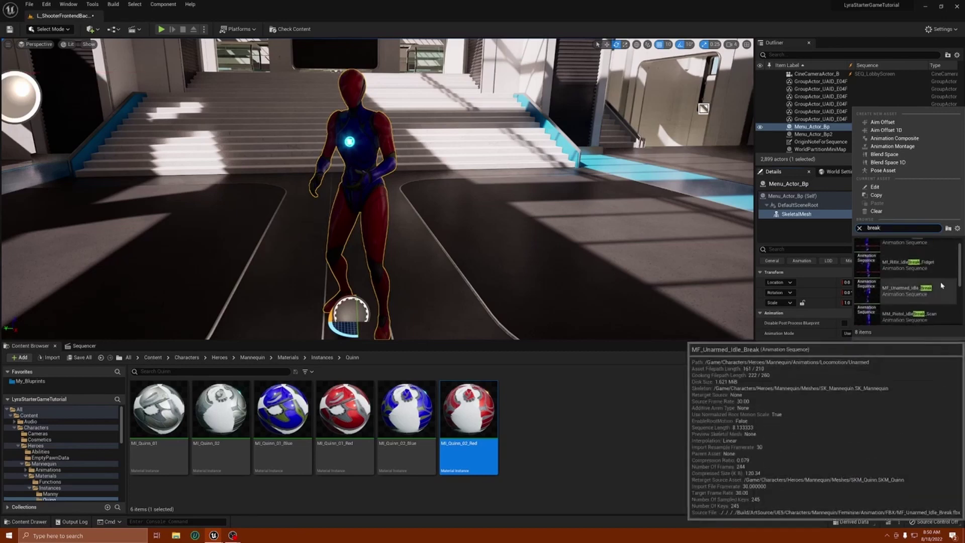
scroll(939, 281, up, 1)
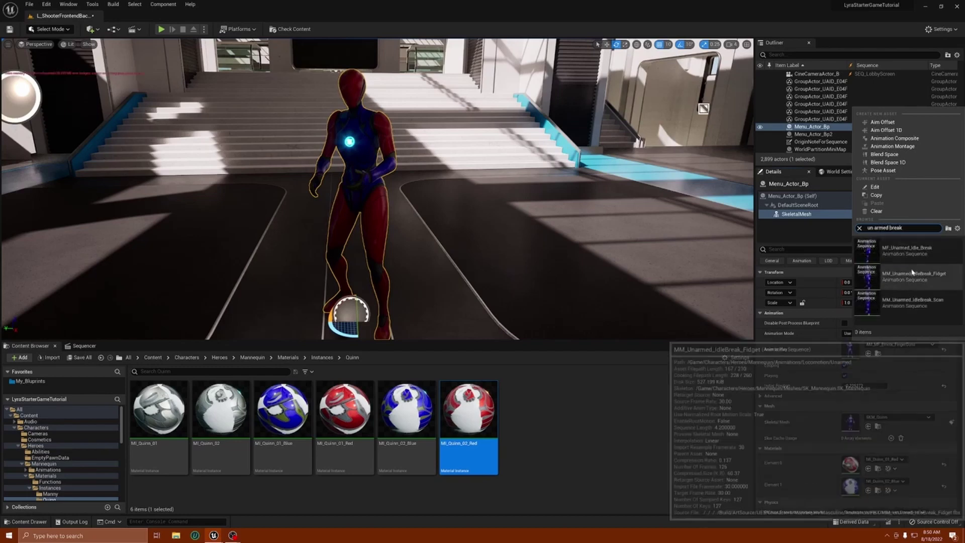
click(919, 304)
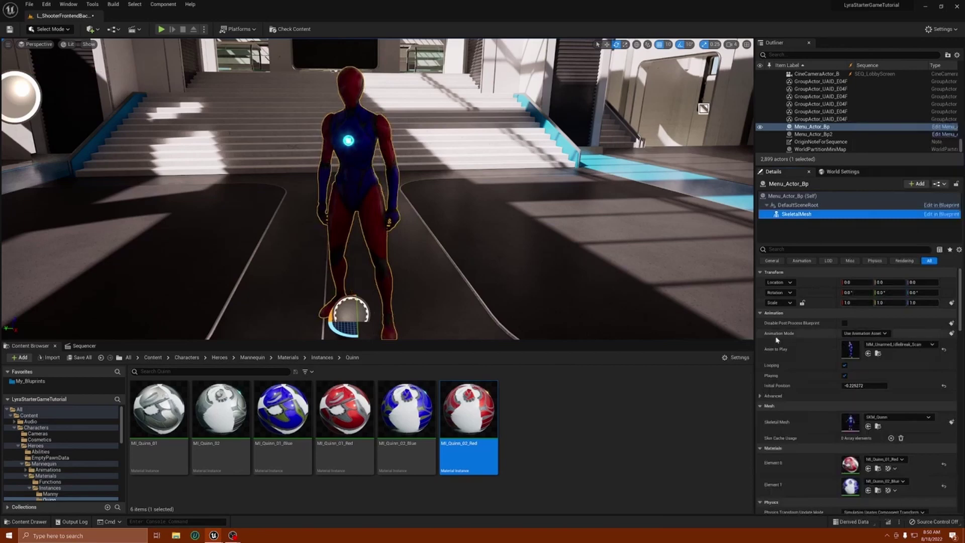
scroll(434, 306, down, 10)
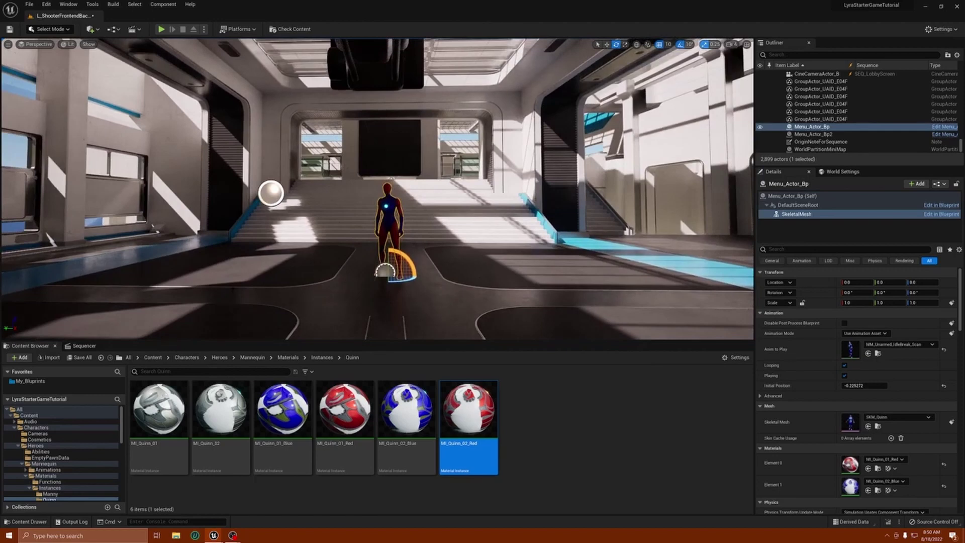
key(alt+p)
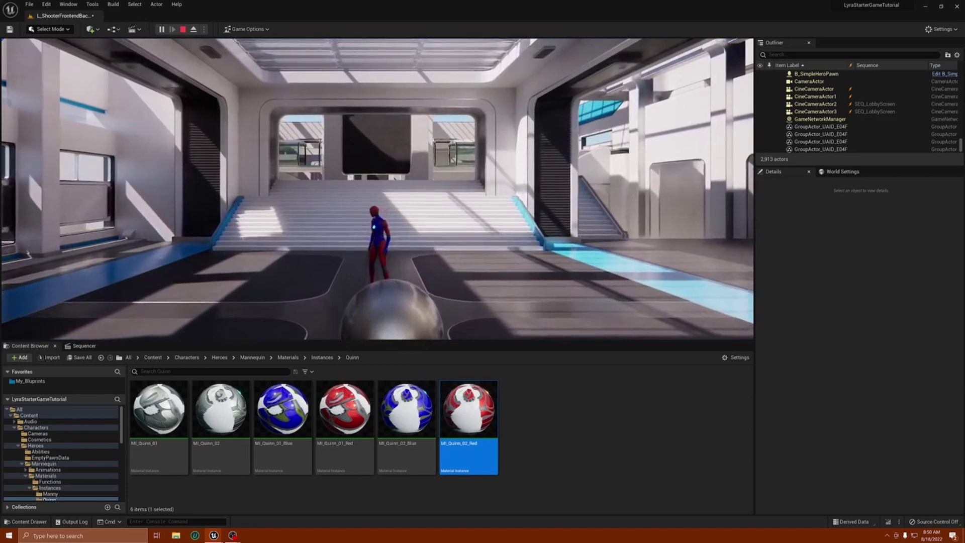
key(Escape)
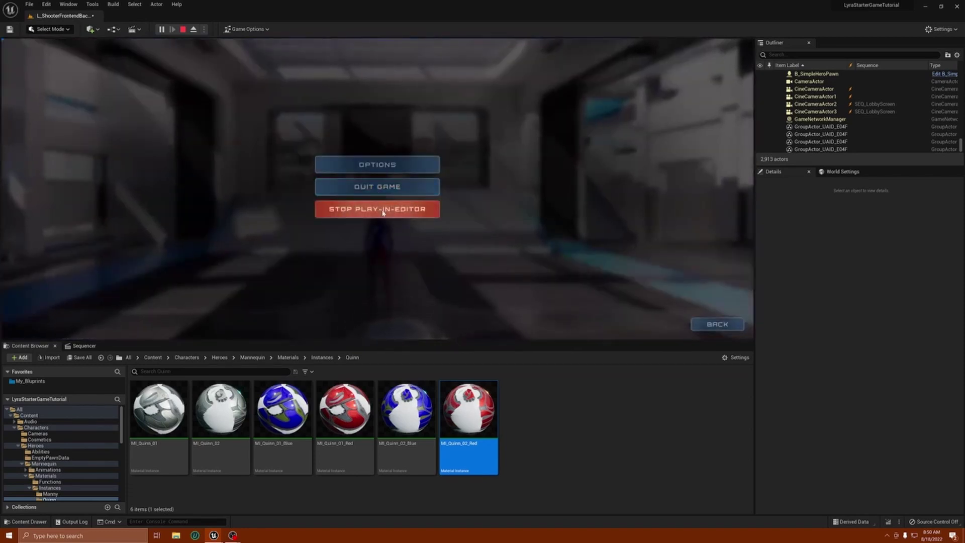
click(383, 210)
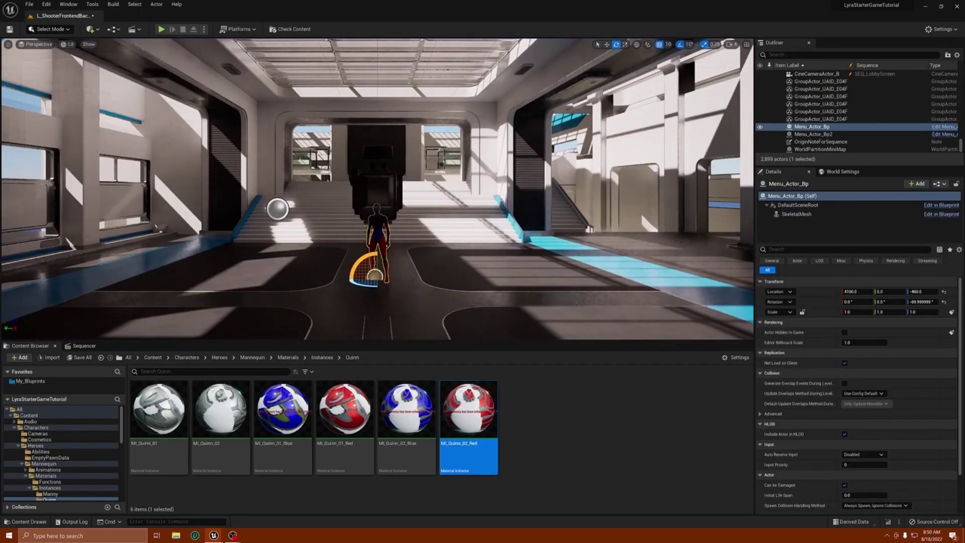
Step: Translate Menu_Actor_Bp along the X axis to roughly 4160
right_drag(525, 130, 525, 130)
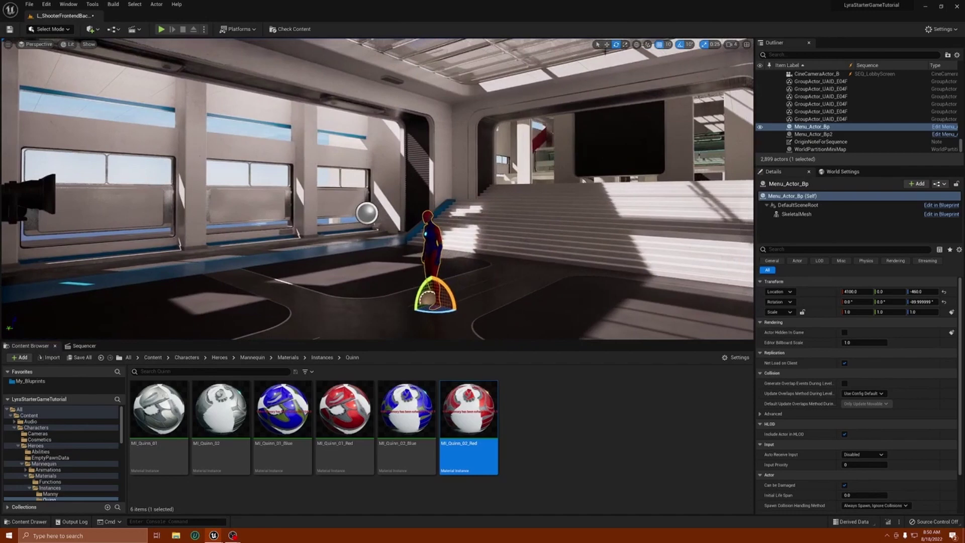
key(w)
drag(421, 312, 392, 323)
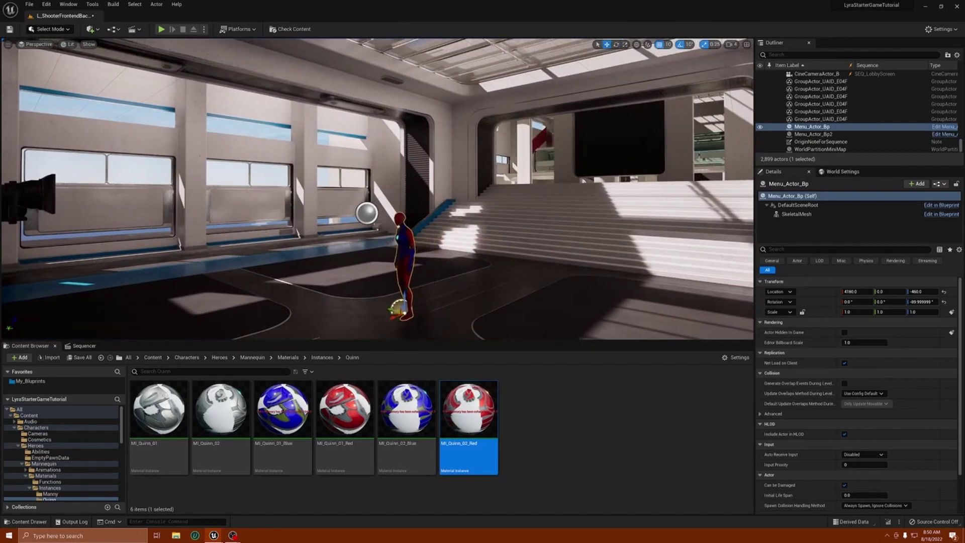
Step: Reframe the view toward the stairs and display the level's World Settings
right_drag(525, 129, 525, 129)
right_drag(382, 276, 383, 275)
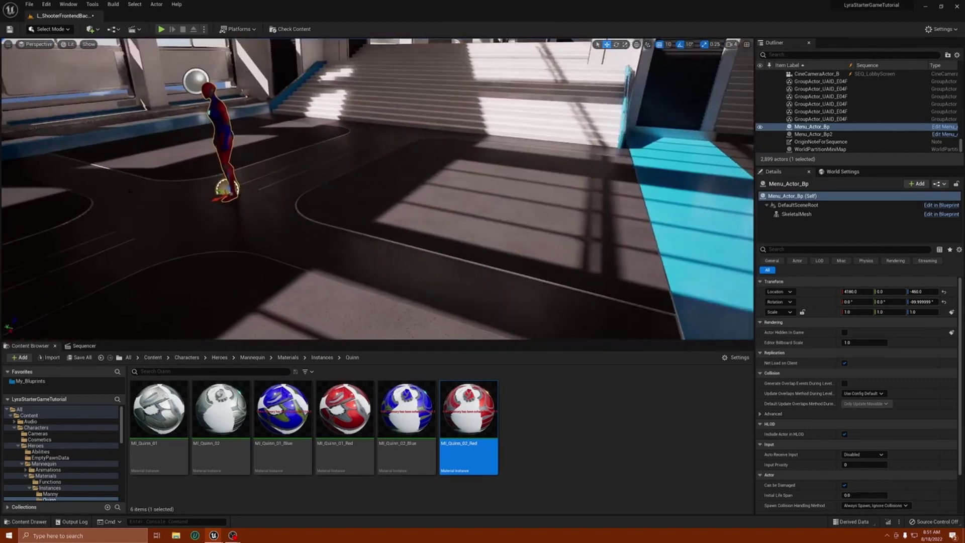
right_drag(382, 275, 383, 276)
click(843, 171)
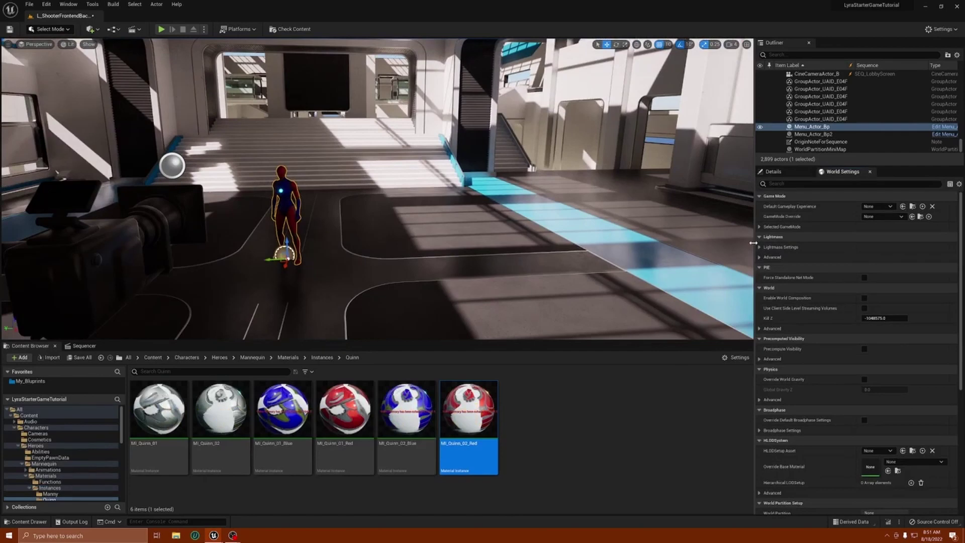
Step: Set Default Gameplay Experience to B_LyraFrontEnd_Experience and launch a PIE play-test with Alt+P
drag(731, 249, 712, 249)
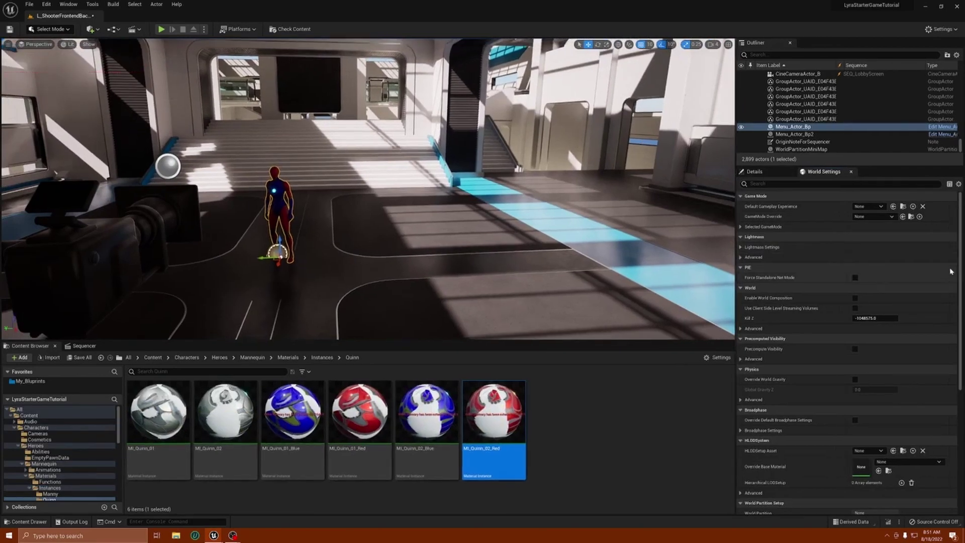
scroll(961, 265, down, 3)
scroll(880, 226, up, 3)
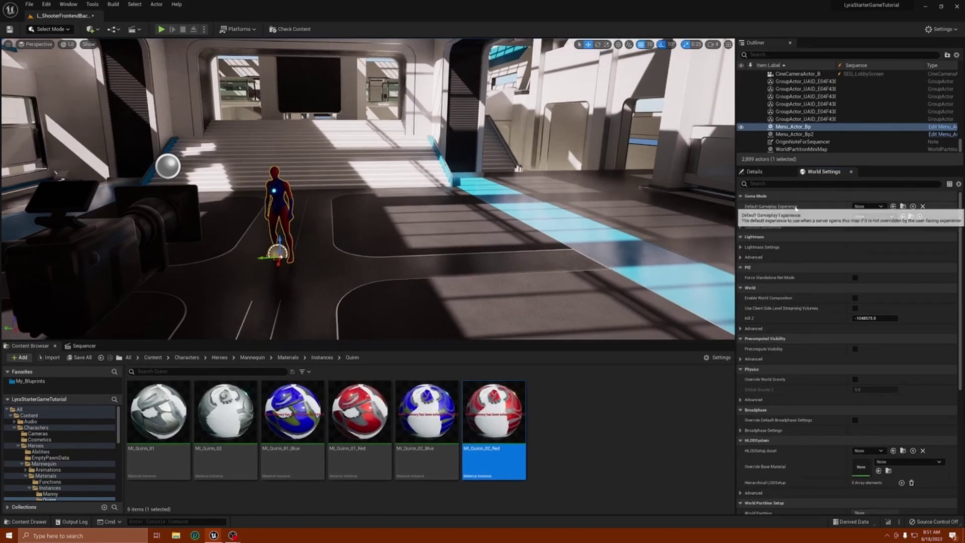
click(881, 206)
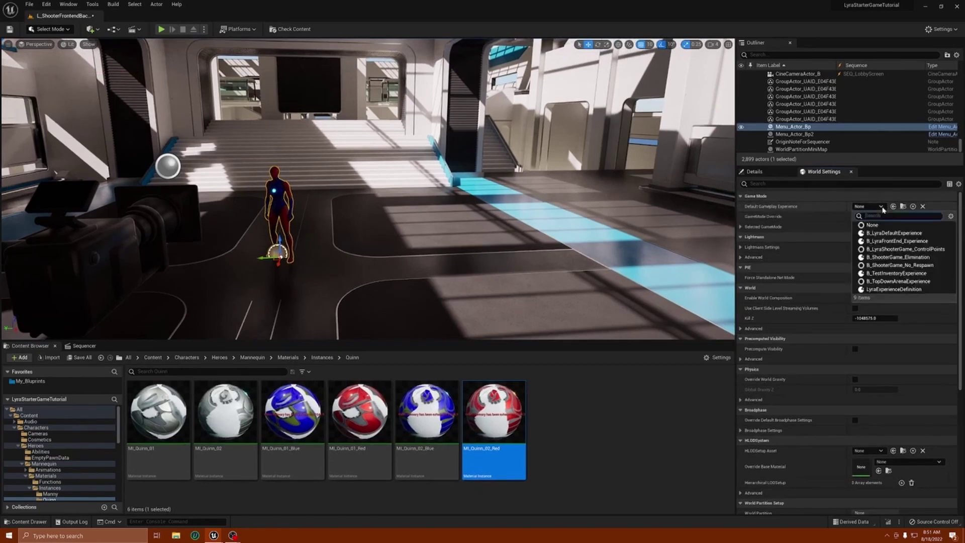
click(900, 241)
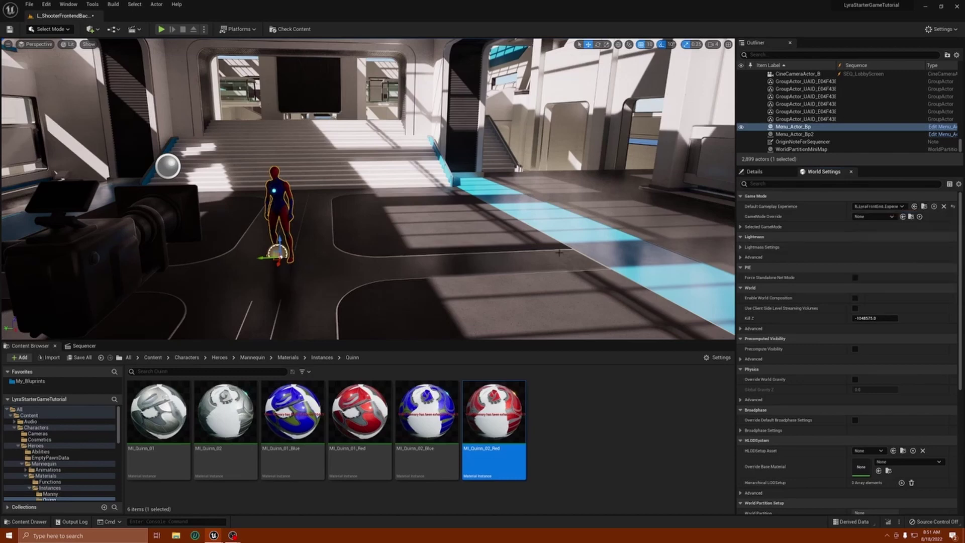
key(alt+p)
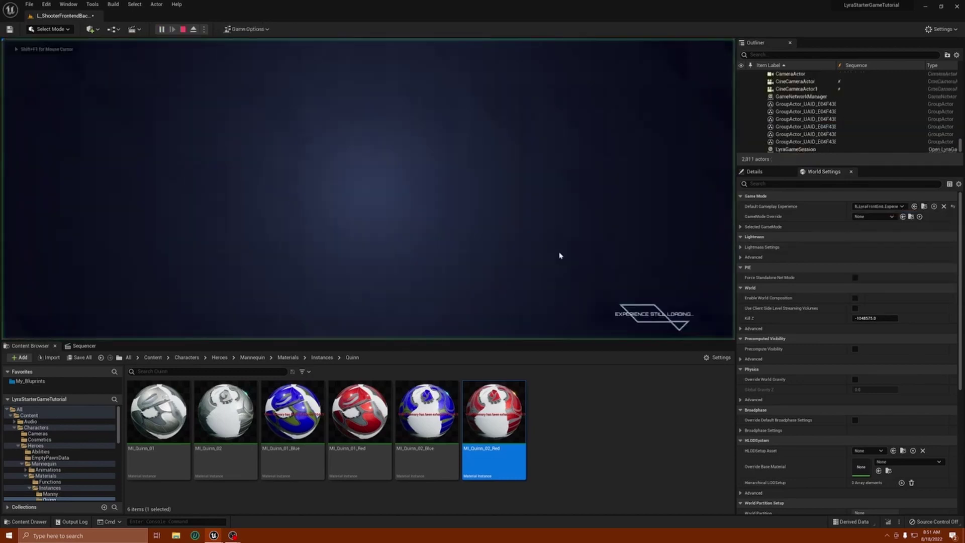